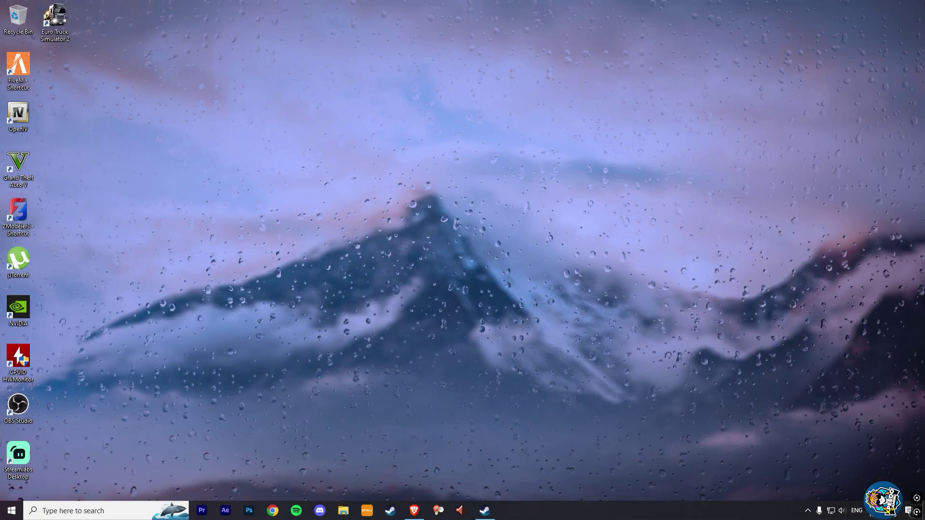
# - Download the HeapAdjuster zip from its GTA5-Mods.com page into Downloads
pyautogui.click(413, 511)
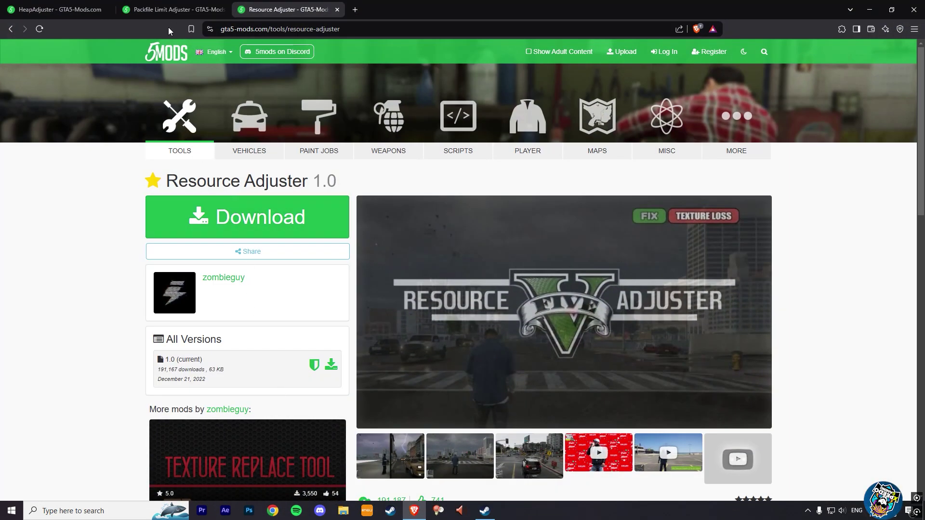
pyautogui.click(168, 4)
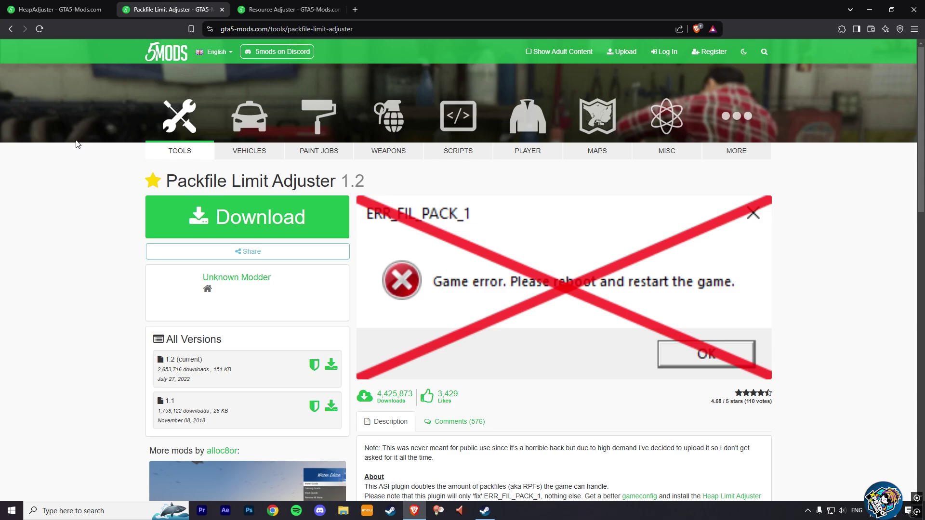
pyautogui.click(65, 4)
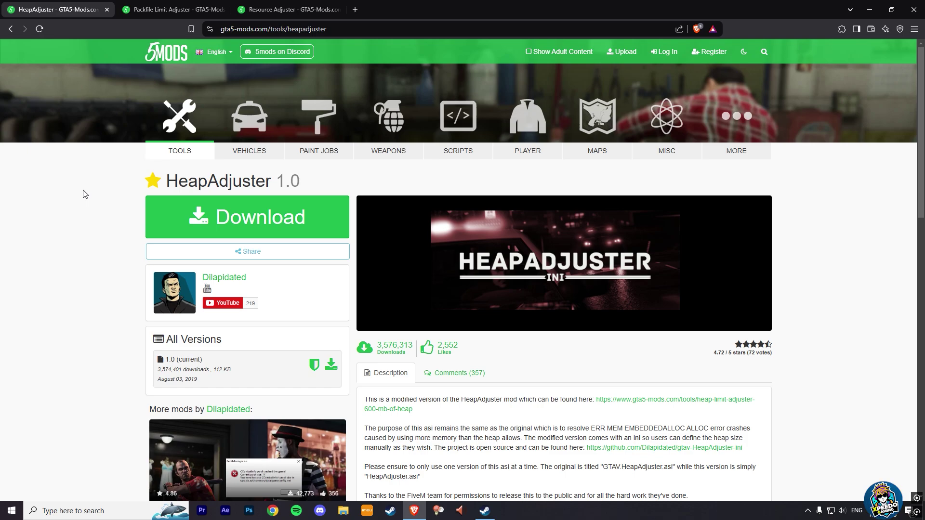
pyautogui.click(252, 217)
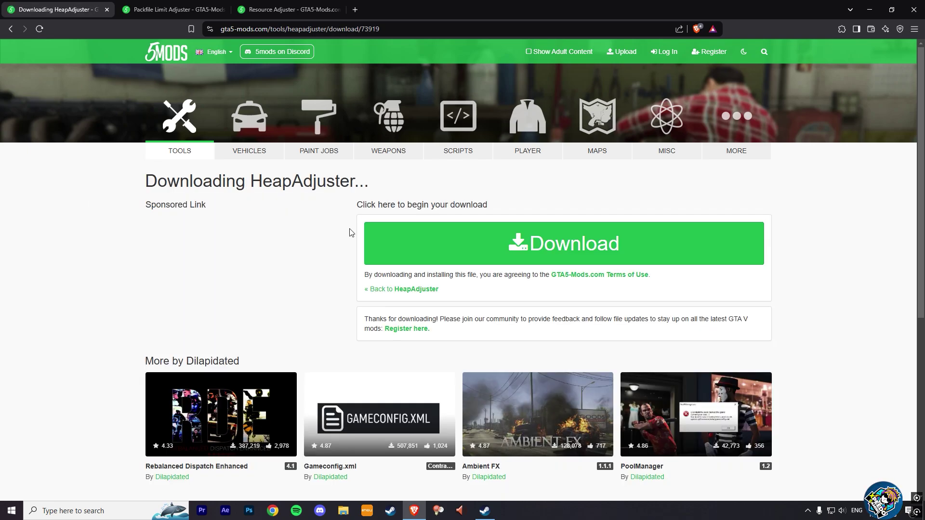
pyautogui.click(380, 236)
pyautogui.scroll(1, 41, 127)
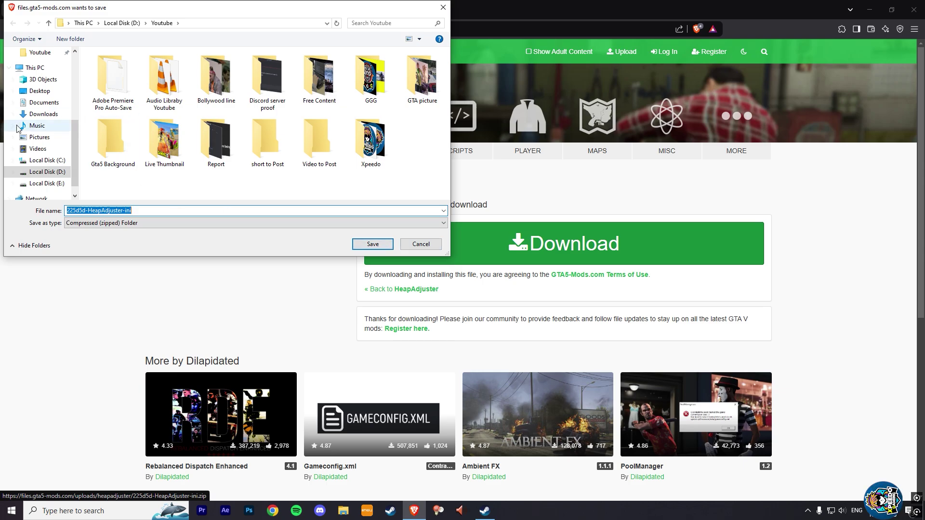
pyautogui.click(43, 137)
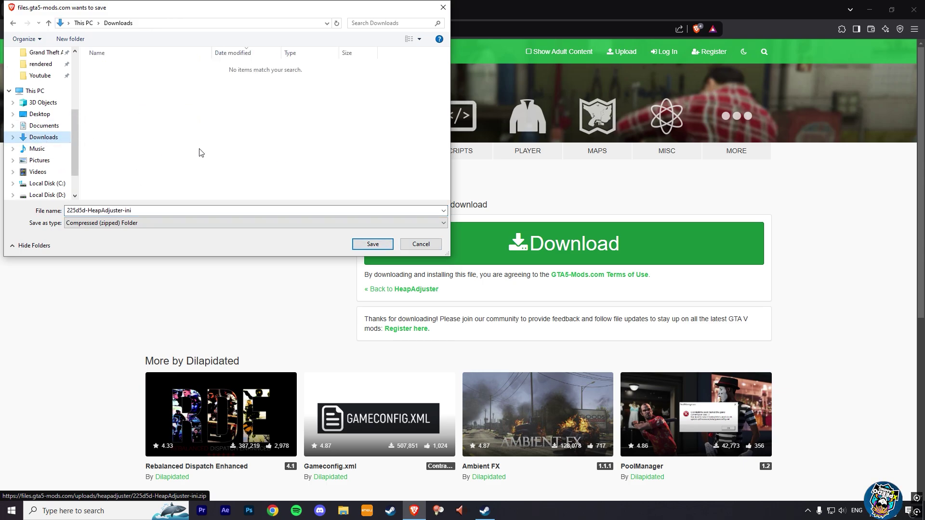
pyautogui.click(373, 244)
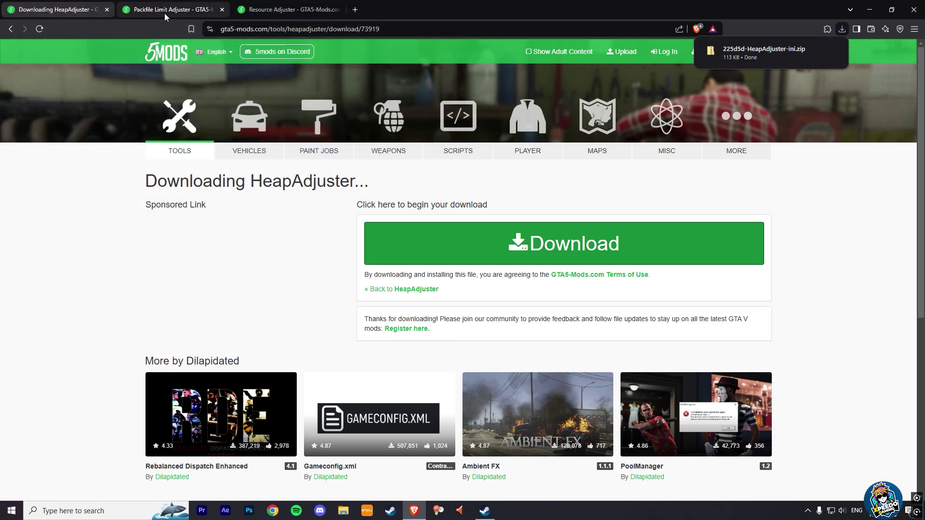
# - Download the Packfile Limit Adjuster zip into Downloads
pyautogui.click(163, 13)
pyautogui.click(263, 206)
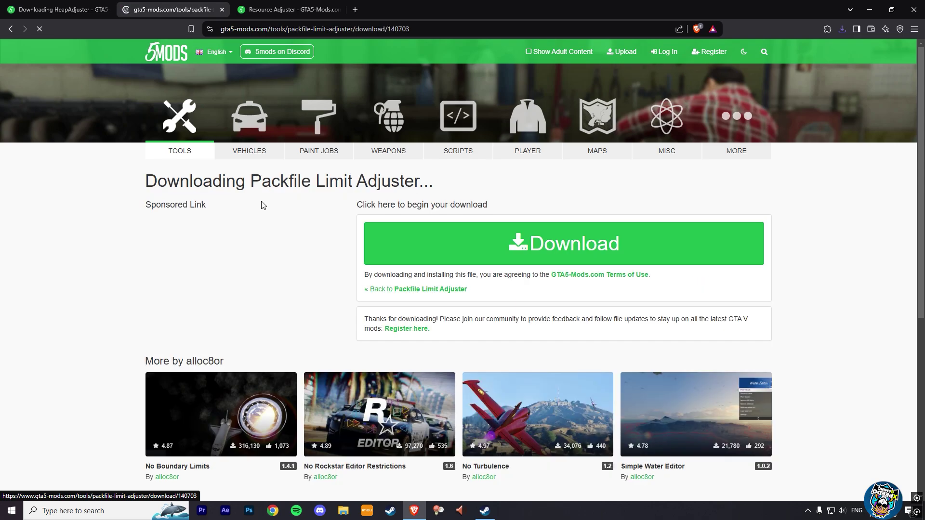
pyautogui.click(611, 250)
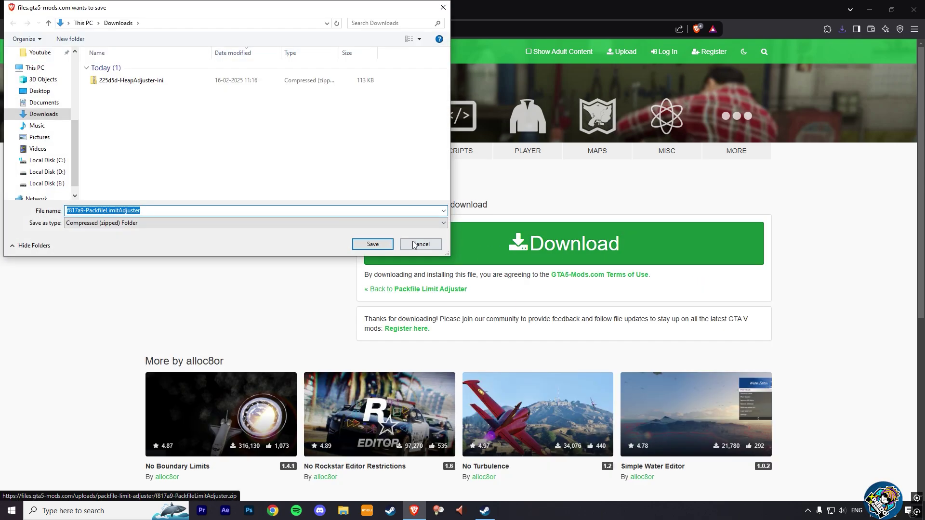
pyautogui.click(373, 244)
# - Download the Resource Adjuster zip into Downloads and show the recent downloads
pyautogui.click(272, 9)
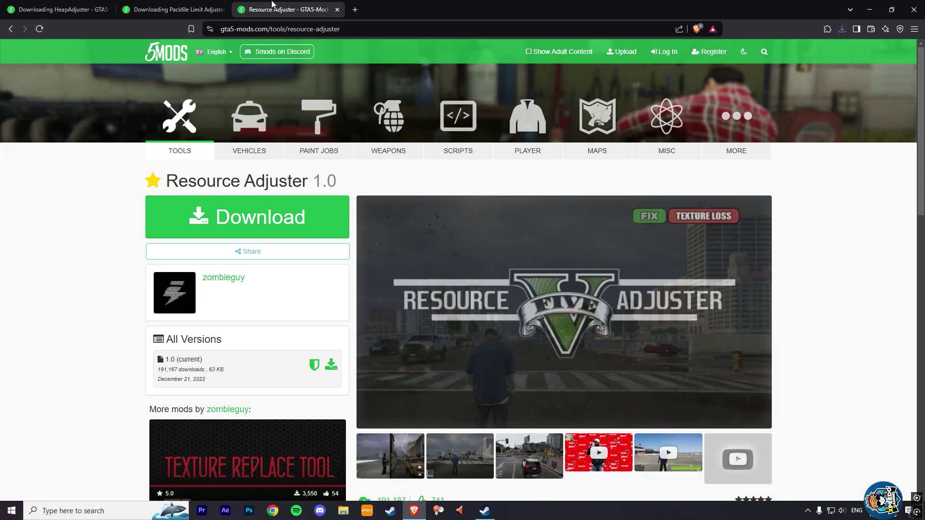
pyautogui.click(275, 207)
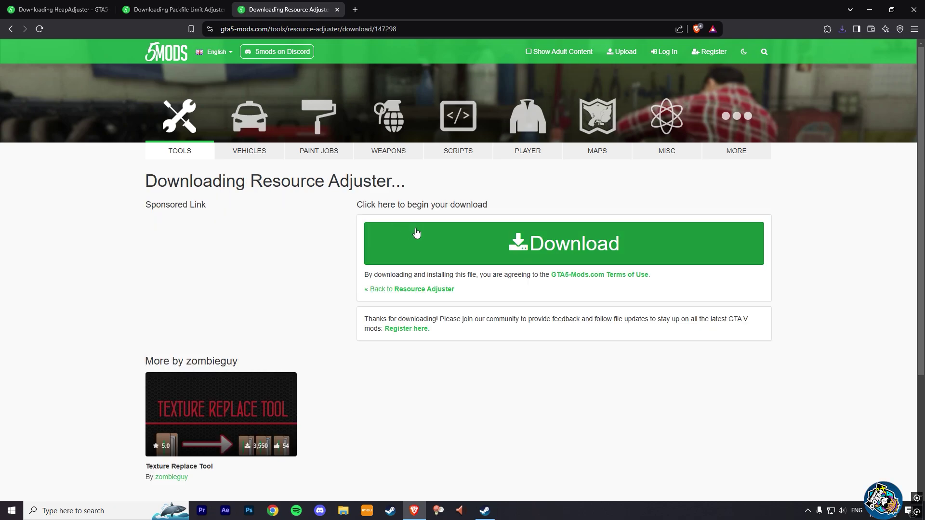
pyautogui.click(485, 244)
pyautogui.click(373, 243)
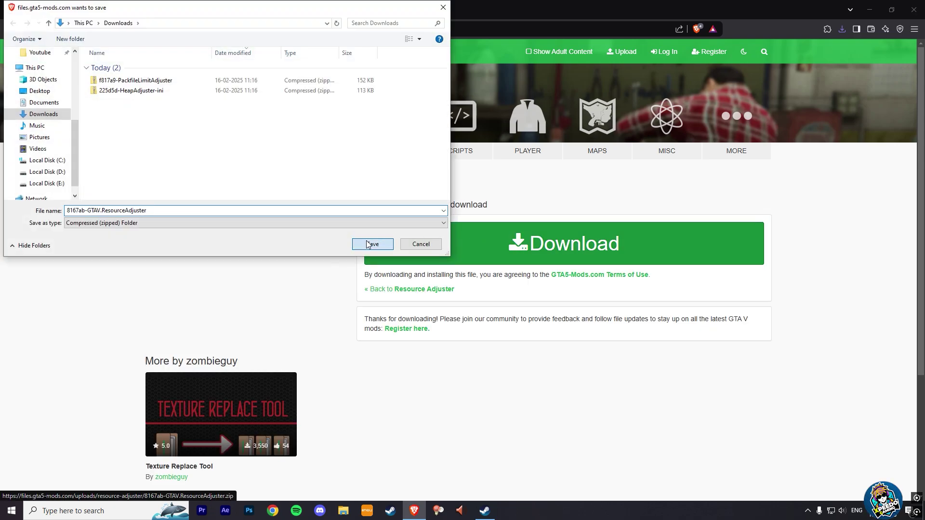
pyautogui.click(840, 27)
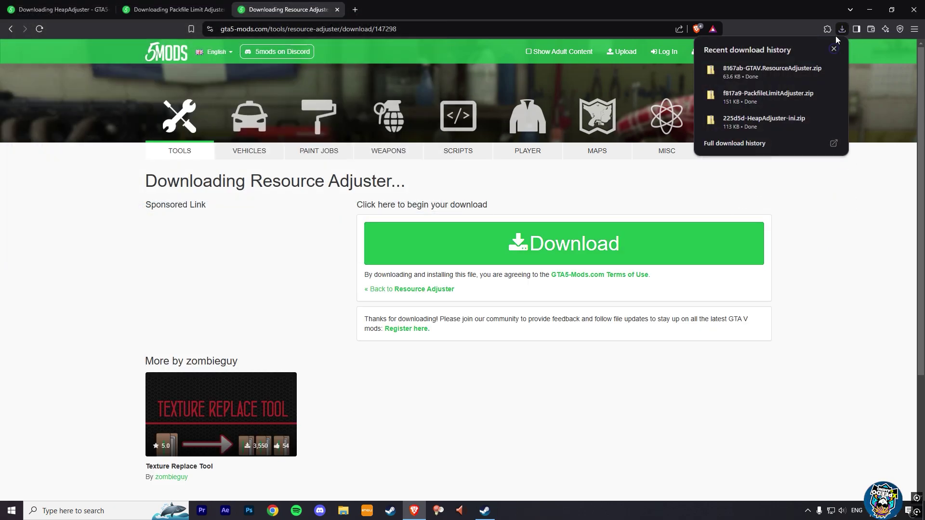
# - Extract the HeapAdjuster, Packfile Limit Adjuster and Resource Adjuster zips with 7-Zip, then delete the zips
pyautogui.click(817, 70)
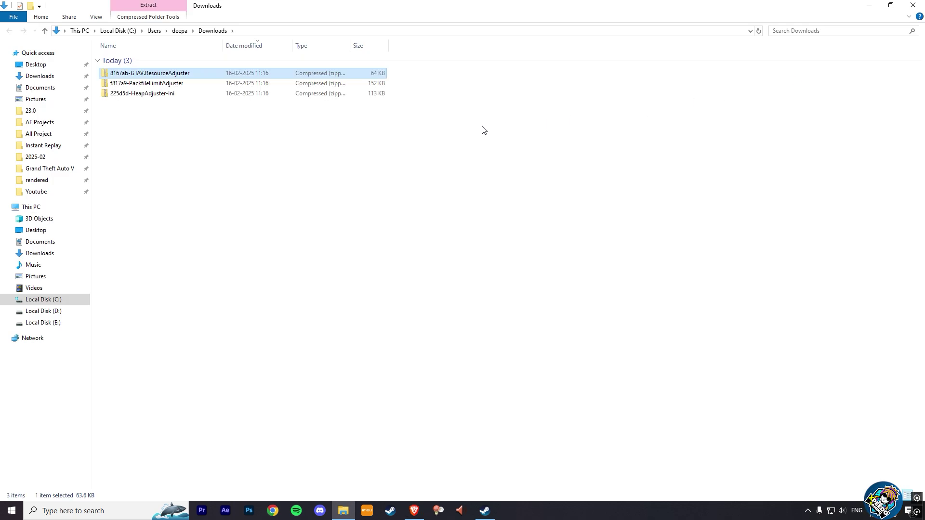
pyautogui.click(321, 138)
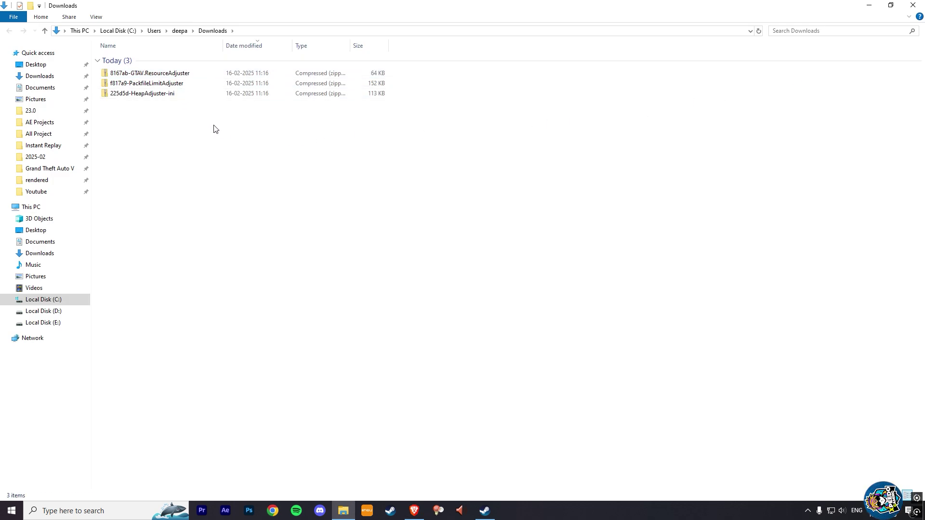
pyautogui.moveTo(220, 142)
pyautogui.mouseDown()
pyautogui.moveTo(161, 68)
pyautogui.moveTo(155, 72)
pyautogui.mouseUp()
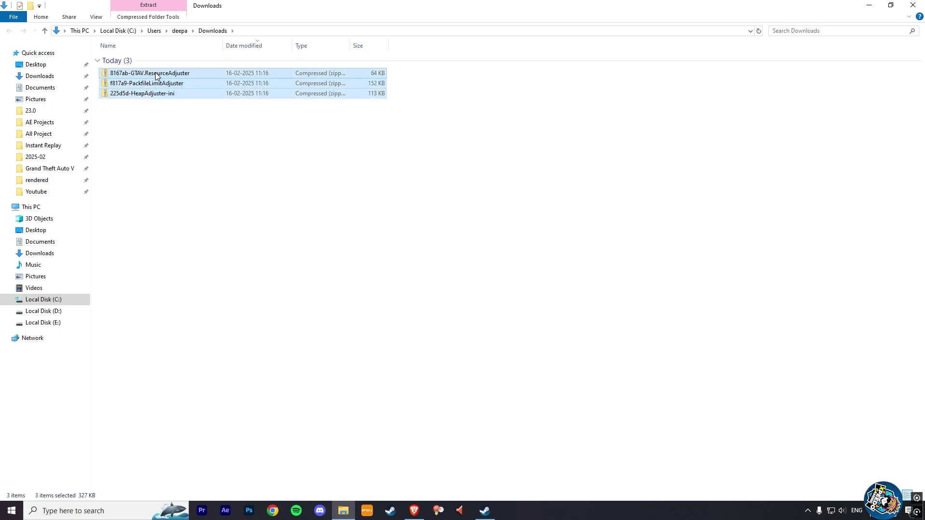
pyautogui.rightClick(155, 72)
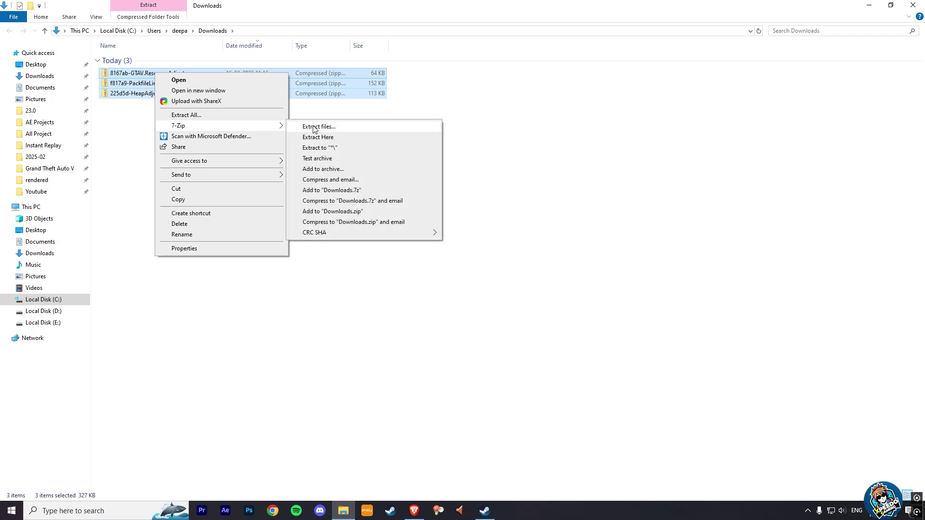
pyautogui.click(313, 126)
pyautogui.click(455, 315)
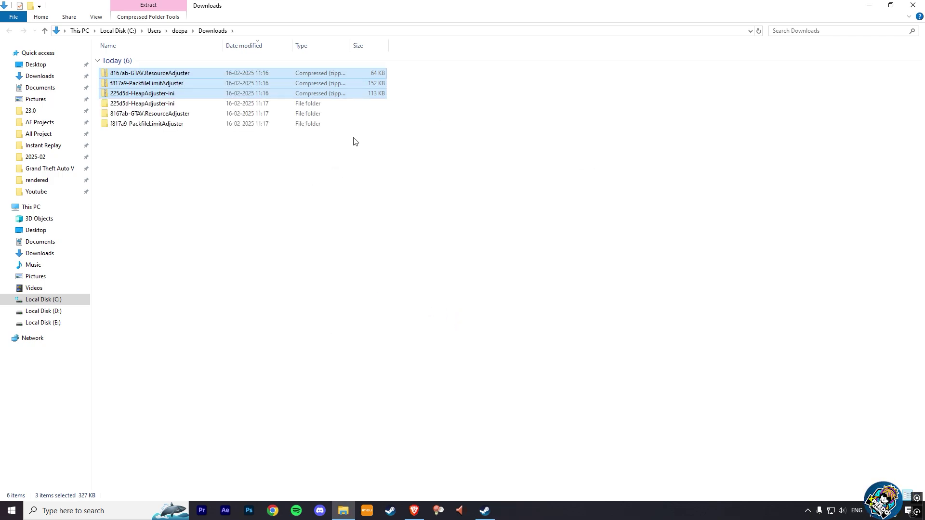
pyautogui.rightClick(325, 86)
pyautogui.click(358, 240)
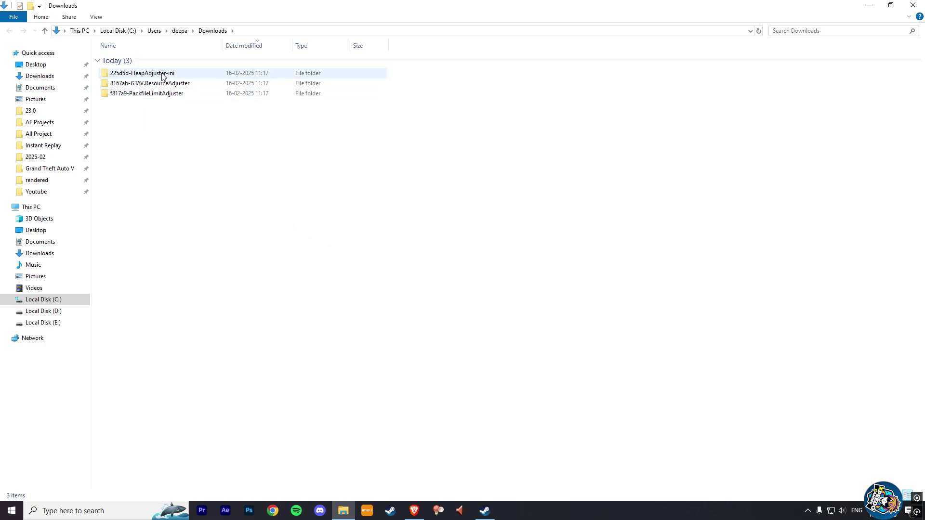
# - Copy HeapAdjuster.asi and its config into the Grand Theft Auto V folder, replacing the old files
pyautogui.press('super+Left')
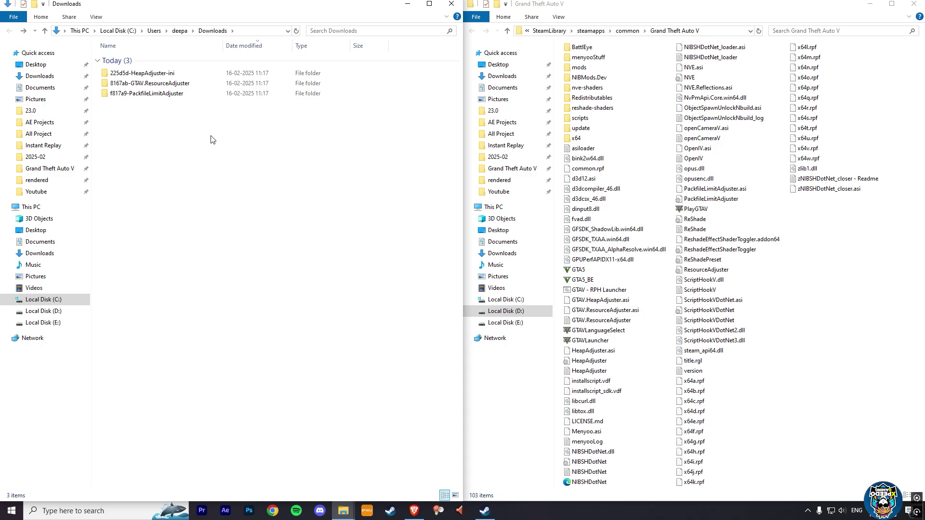
pyautogui.doubleClick(171, 76)
pyautogui.moveTo(183, 93); pyautogui.dragTo(157, 59)
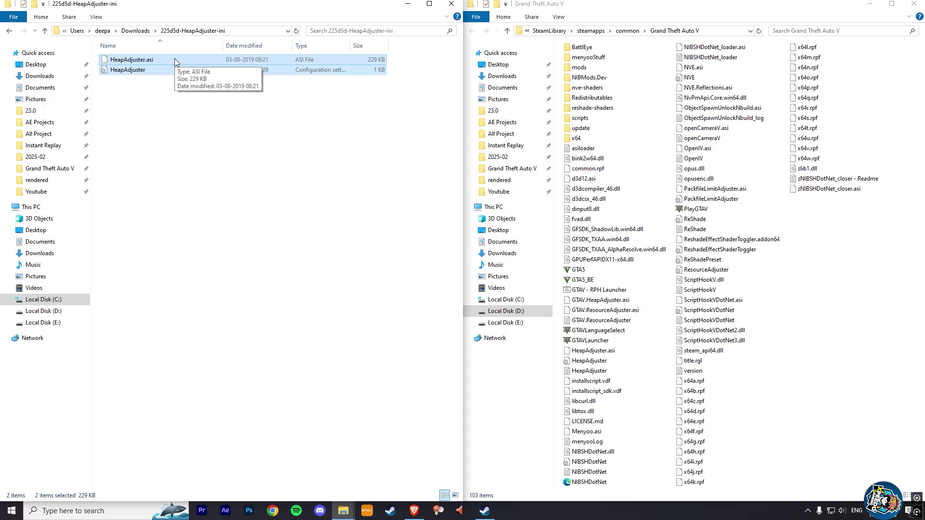
pyautogui.moveTo(175, 59); pyautogui.dragTo(881, 355)
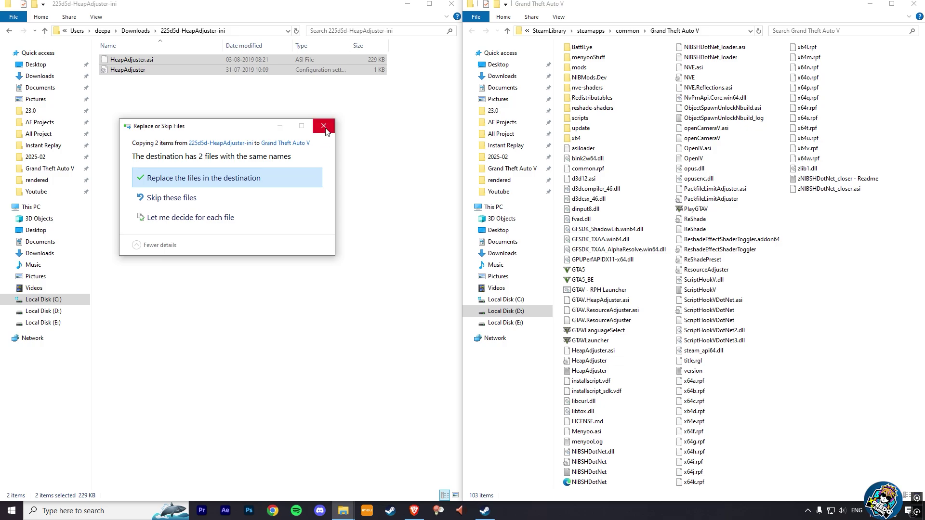
pyautogui.click(229, 185)
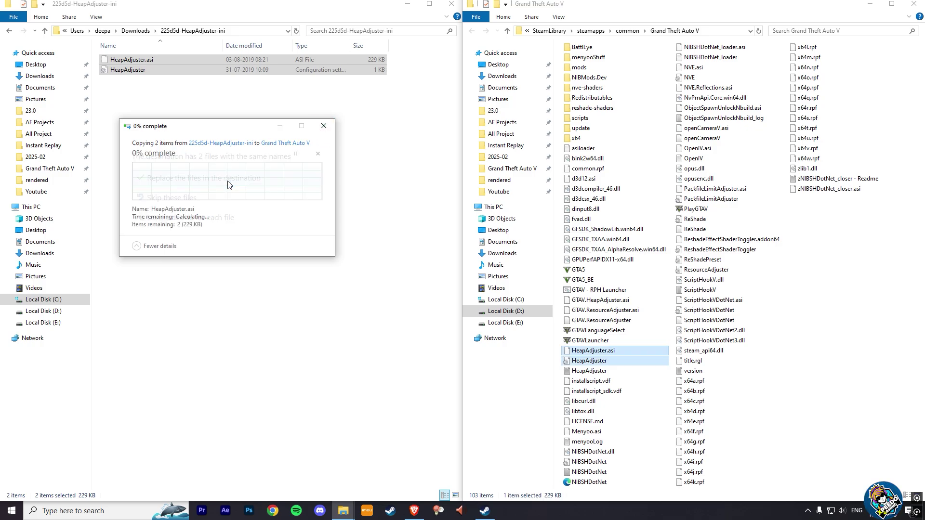
pyautogui.click(9, 32)
# - Copy GTAV.ResourceAdjuster.asi and its config into the game folder, replacing the old copies
pyautogui.doubleClick(166, 80)
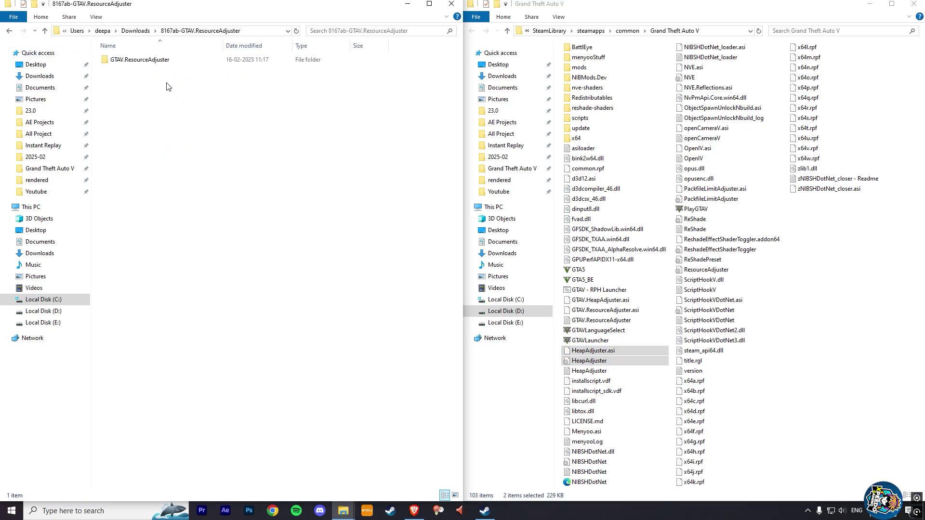
pyautogui.doubleClick(179, 61)
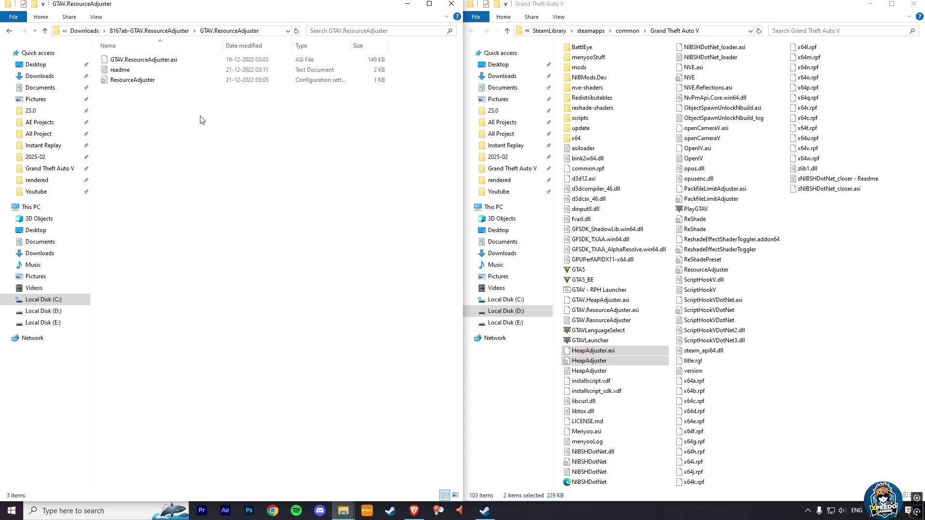
pyautogui.click(166, 82)
pyautogui.keyDown('ctrl'); pyautogui.click(179, 60); pyautogui.keyUp('ctrl')
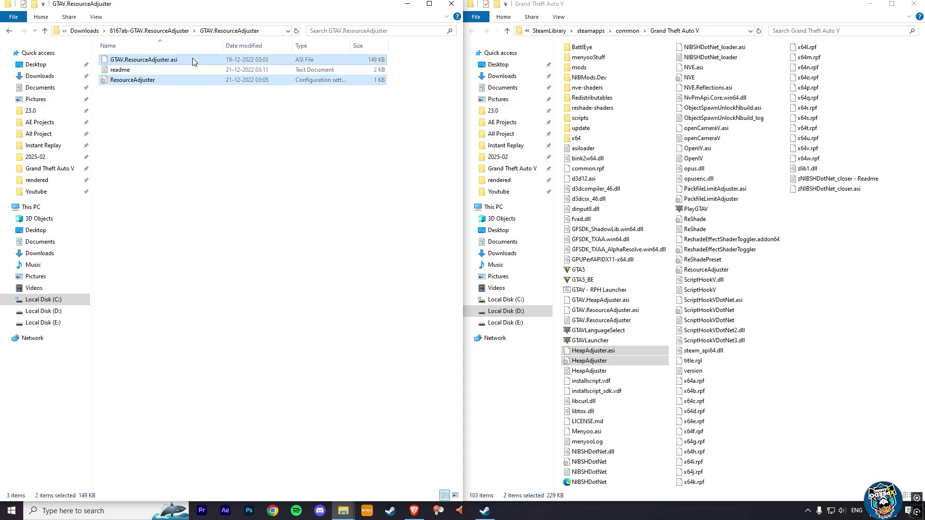
pyautogui.moveTo(194, 60)
pyautogui.mouseDown()
pyautogui.moveTo(877, 331)
pyautogui.moveTo(859, 323)
pyautogui.mouseUp()
pyautogui.click(455, 179)
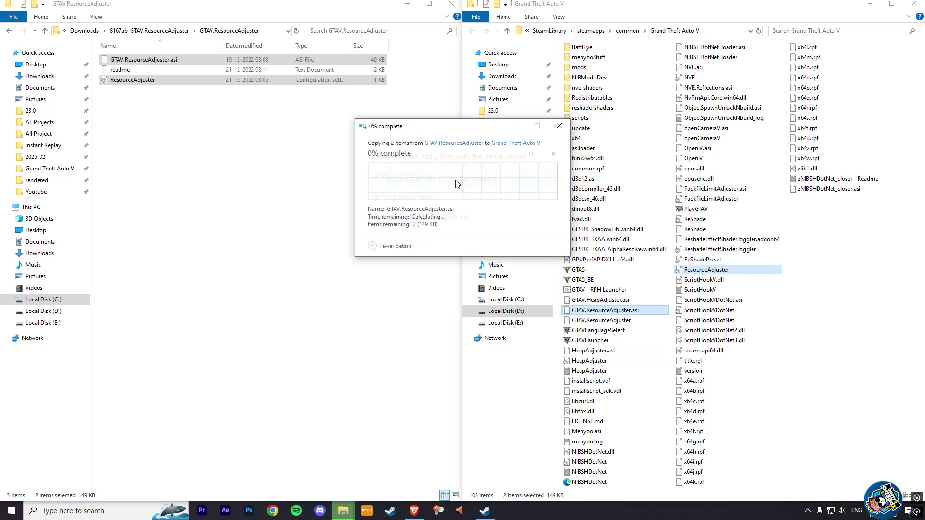
# - Copy PackfileLimitAdjuster.asi and its config into the game folder, replacing the old copies
pyautogui.click(10, 31)
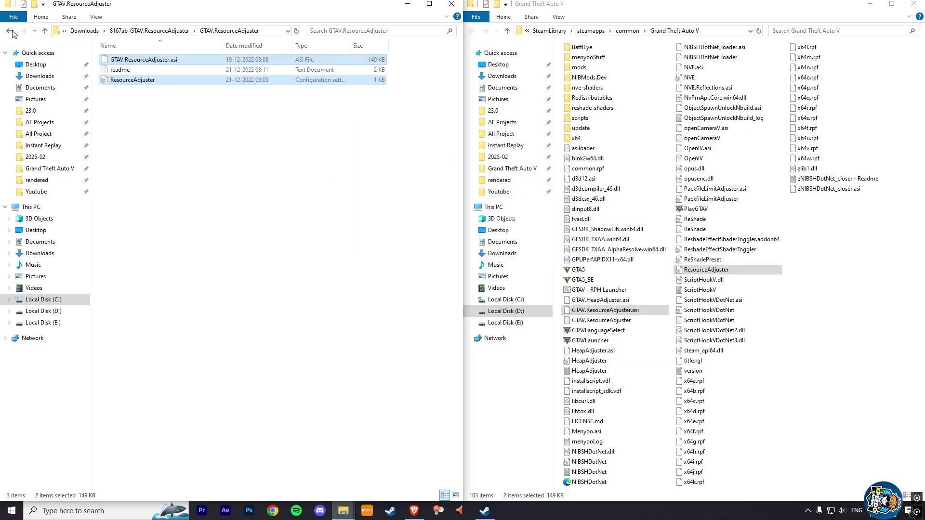
pyautogui.click(10, 31)
pyautogui.doubleClick(172, 93)
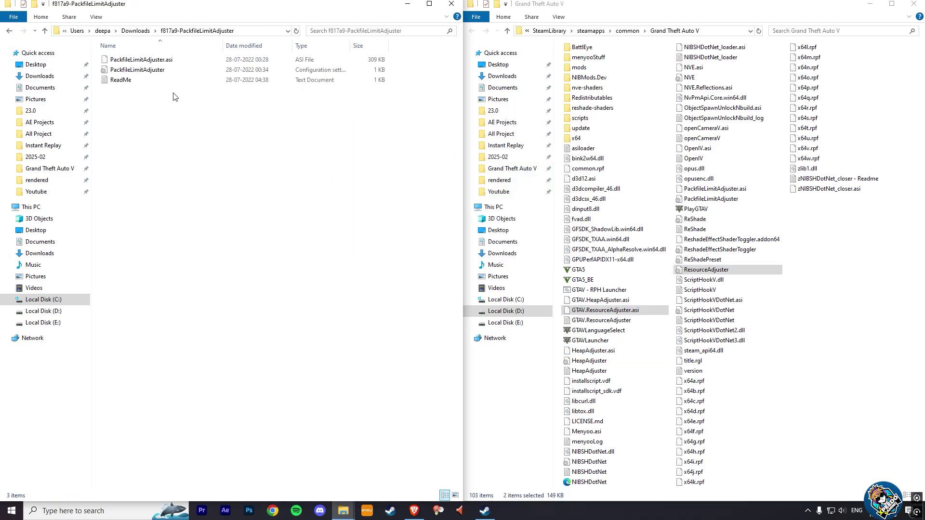
pyautogui.click(174, 73)
pyautogui.keyDown('shift'); pyautogui.click(204, 59); pyautogui.keyUp('shift')
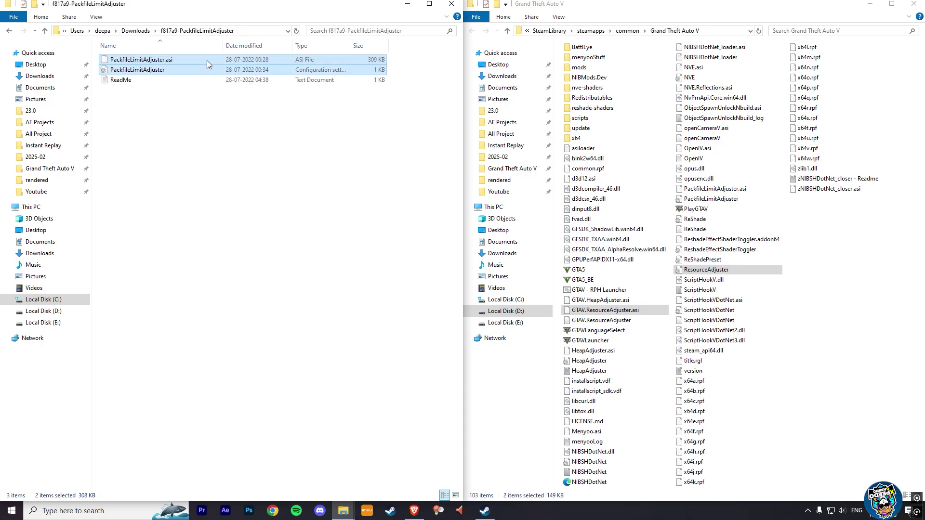
pyautogui.moveTo(203, 59)
pyautogui.mouseDown()
pyautogui.moveTo(358, 132)
pyautogui.moveTo(870, 440)
pyautogui.moveTo(874, 361)
pyautogui.mouseUp()
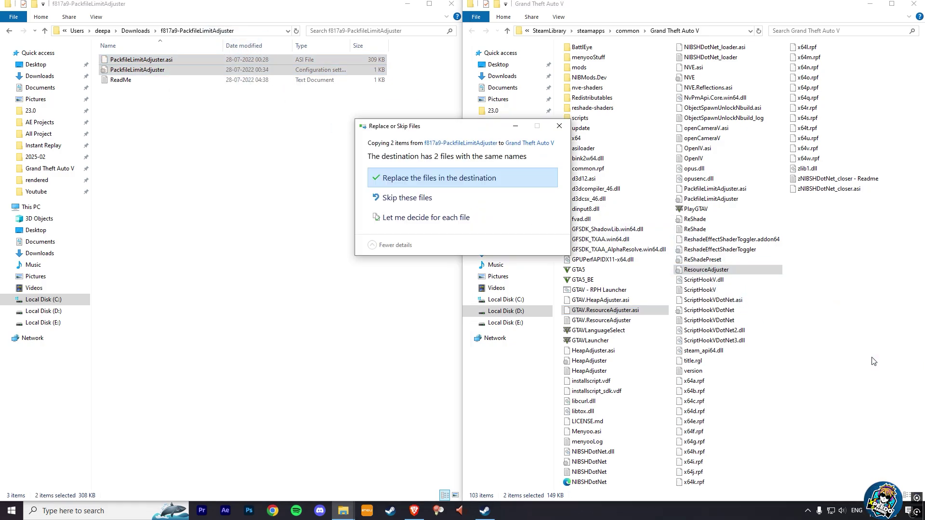
pyautogui.click(452, 177)
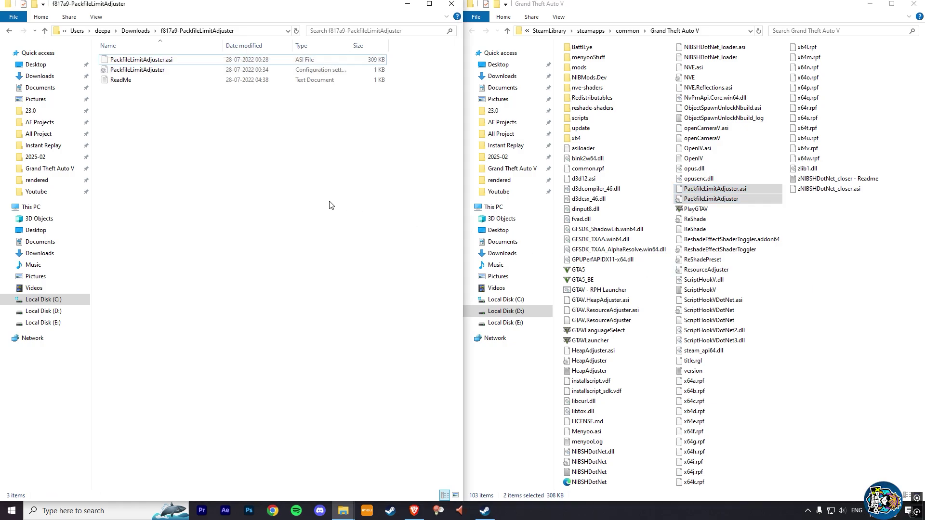
# - Open the HeapAdjuster settings file from the maximized Grand Theft Auto V folder in Notepad
pyautogui.click(453, 9)
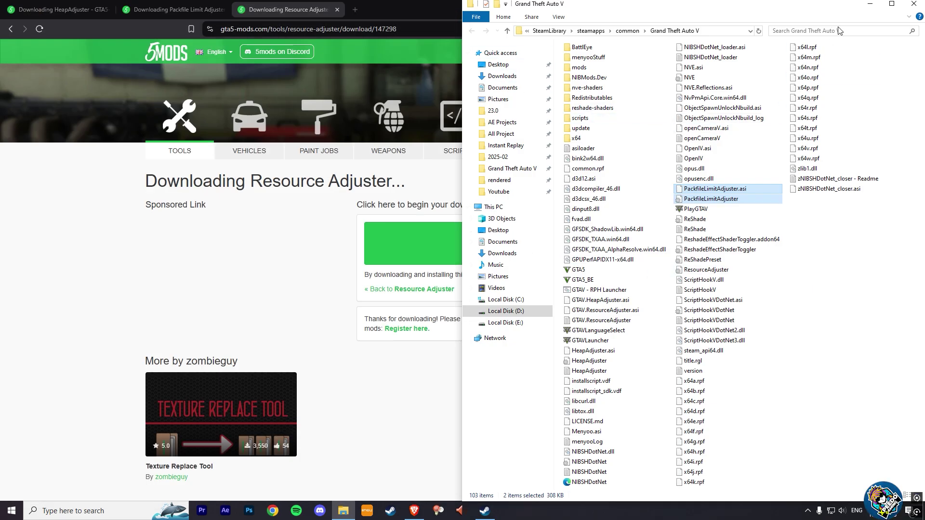
pyautogui.click(891, 4)
pyautogui.click(555, 247)
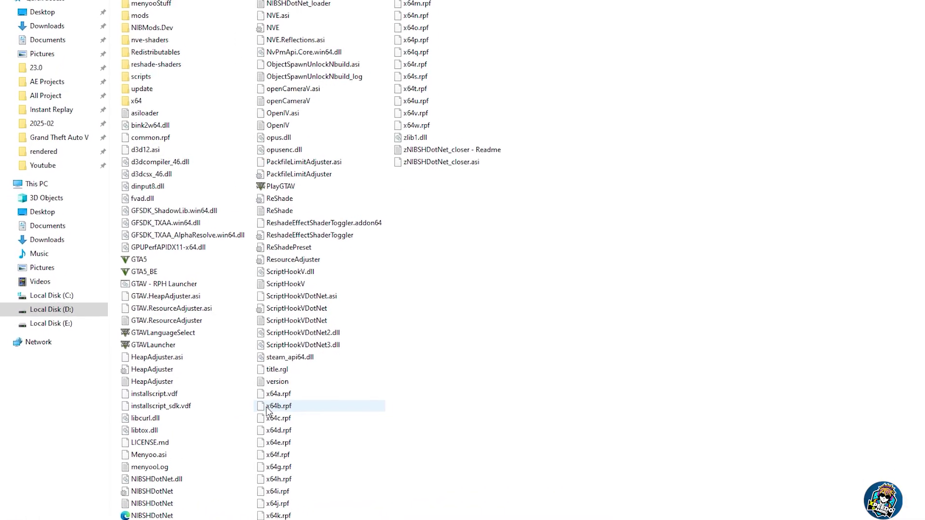
pyautogui.rightClick(239, 388)
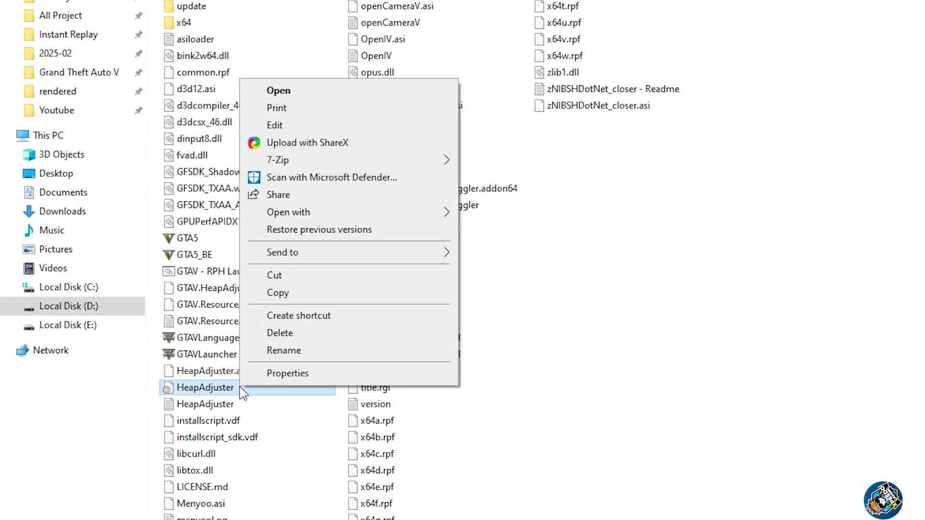
pyautogui.click(349, 96)
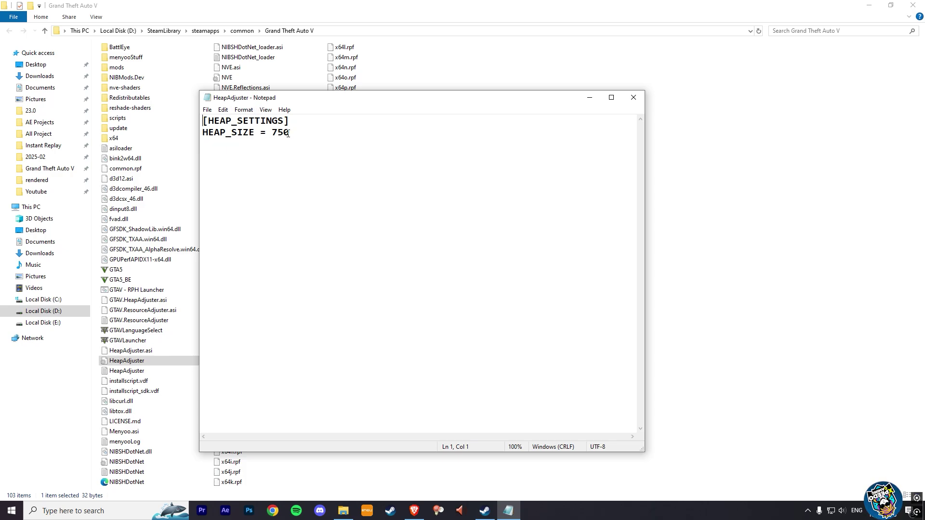
# - Change HEAP_SIZE from 750 to 1000 and save the file
pyautogui.press('BackSpace')
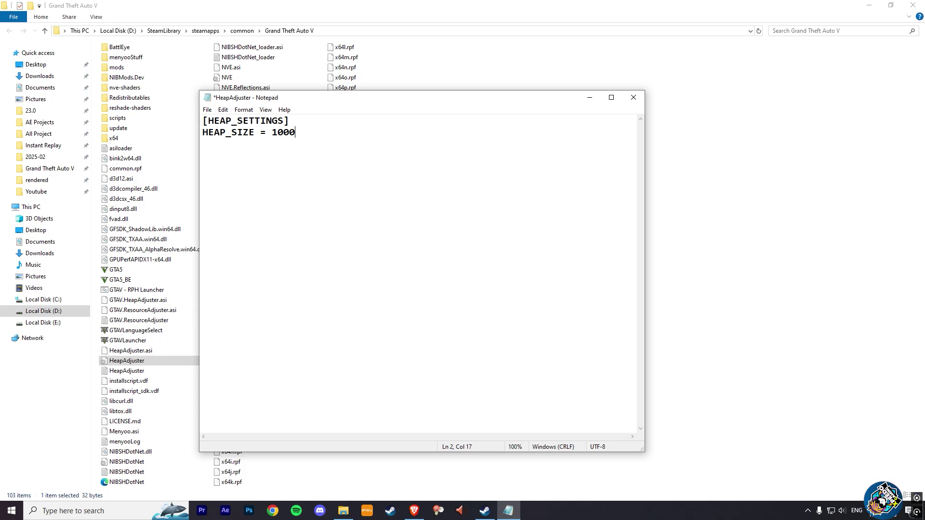
pyautogui.click(207, 109)
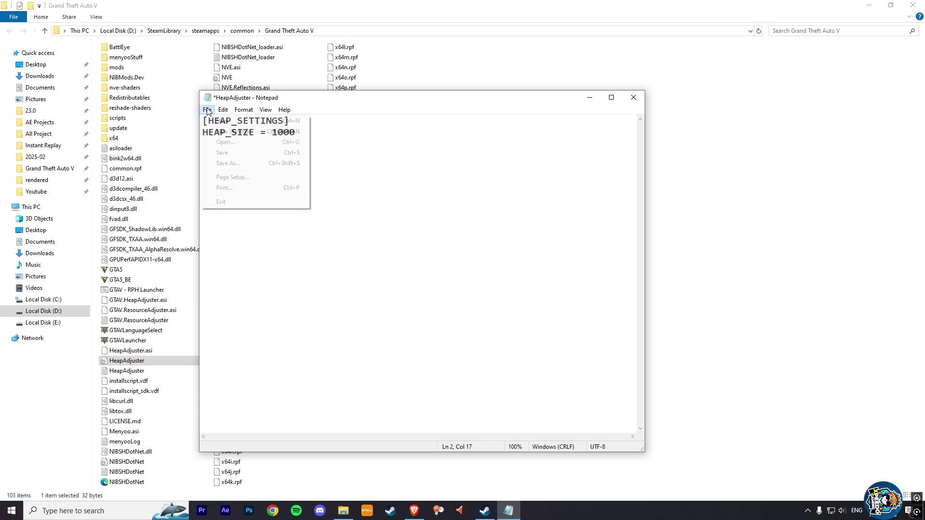
pyautogui.click(219, 154)
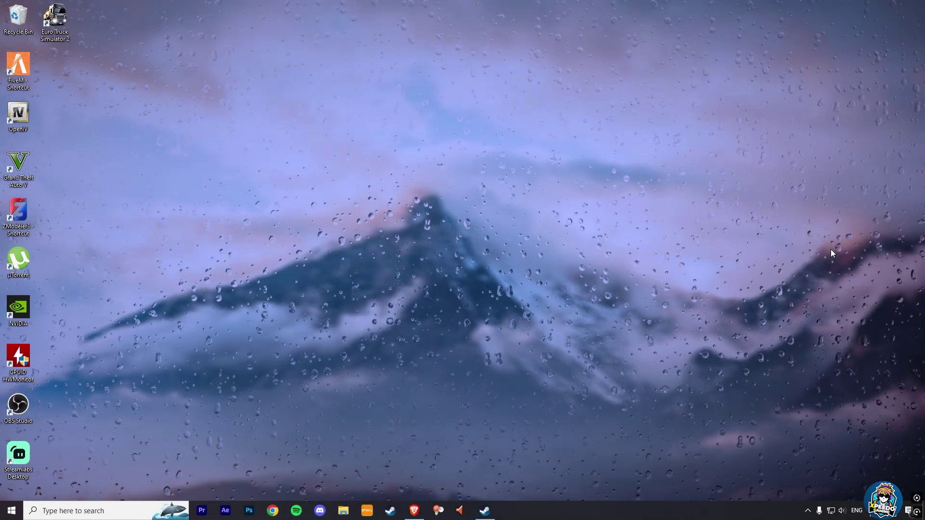
# - Open the KRYST4LCLR's Gameconfig v1.2 download page and start the zip download
pyautogui.click(413, 512)
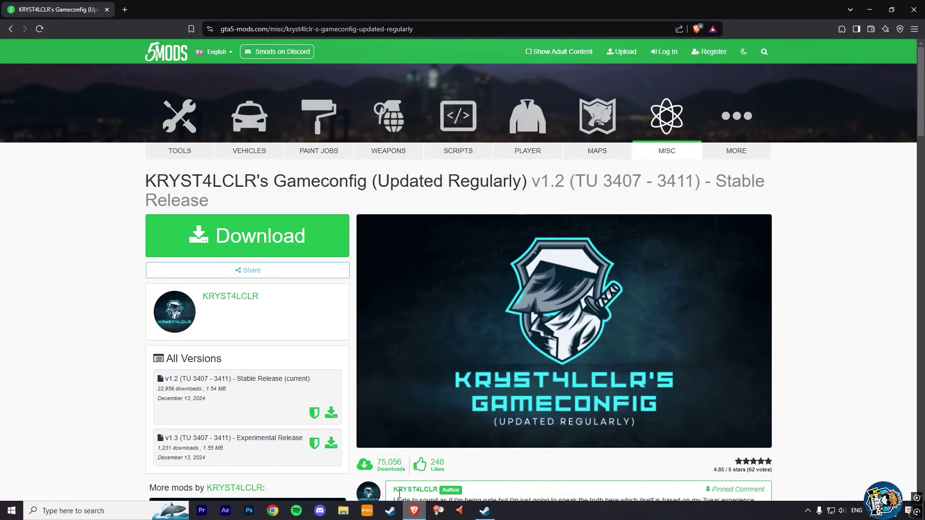
pyautogui.moveTo(370, 180); pyautogui.dragTo(273, 181)
pyautogui.click(262, 189)
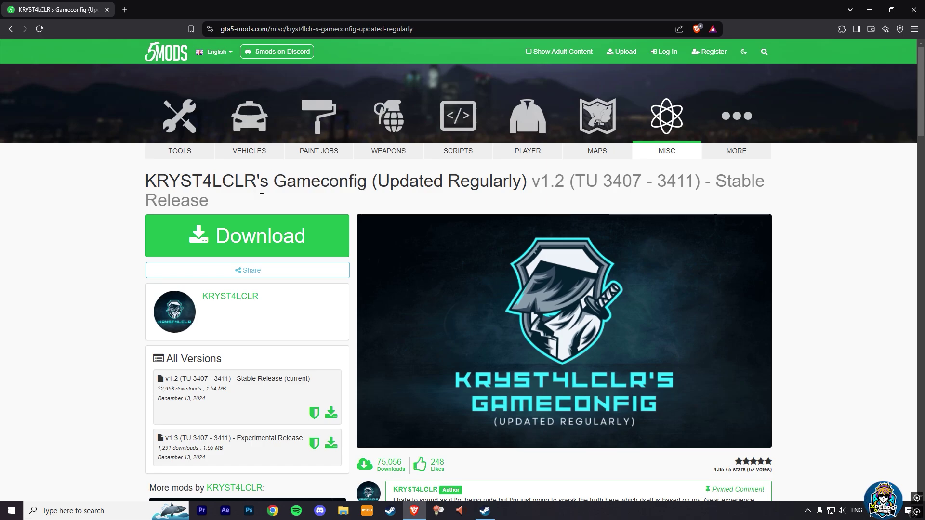
pyautogui.scroll(-3, 86, 196)
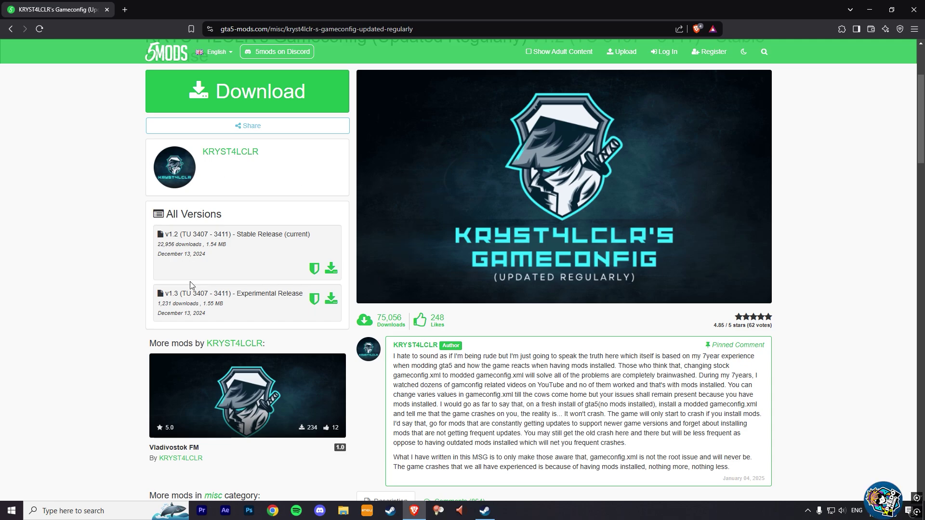
pyautogui.click(331, 269)
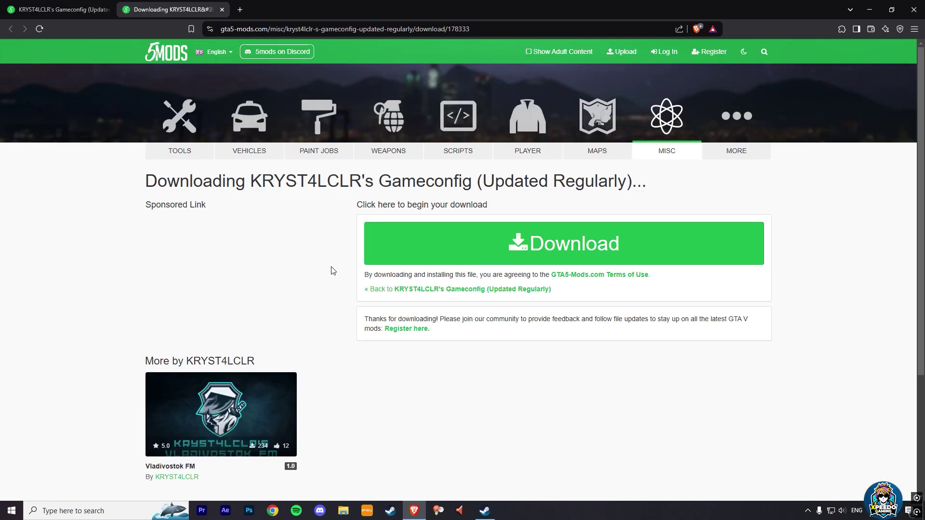
pyautogui.click(449, 259)
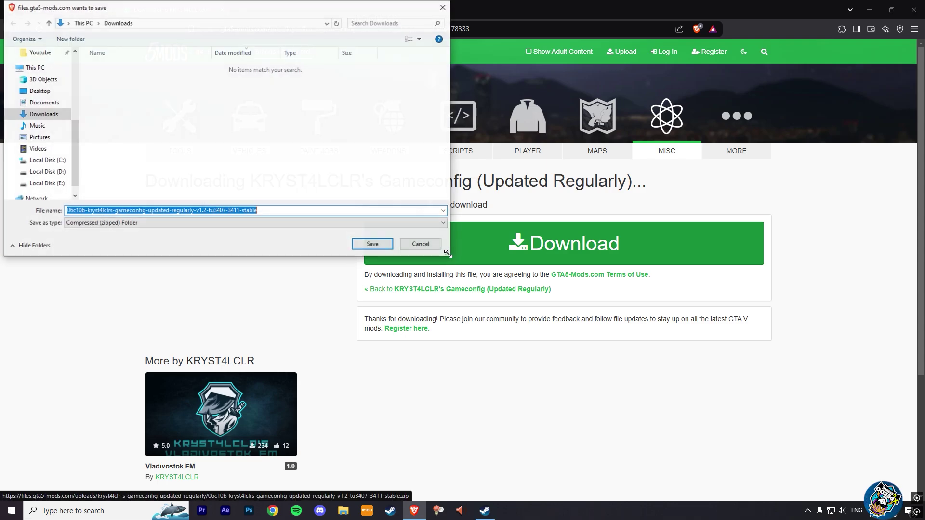
# - Save the gameconfig zip to Downloads and extract it there with 7-Zip
pyautogui.click(373, 243)
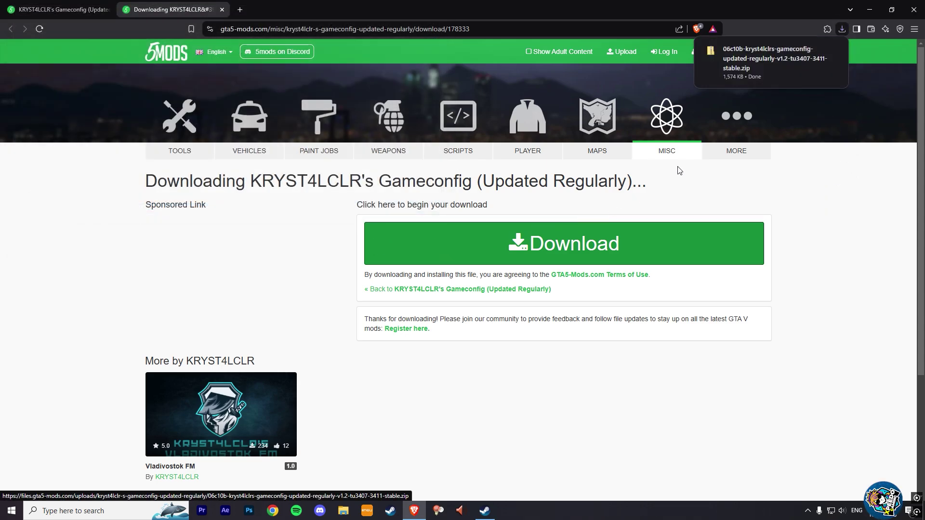
pyautogui.click(815, 50)
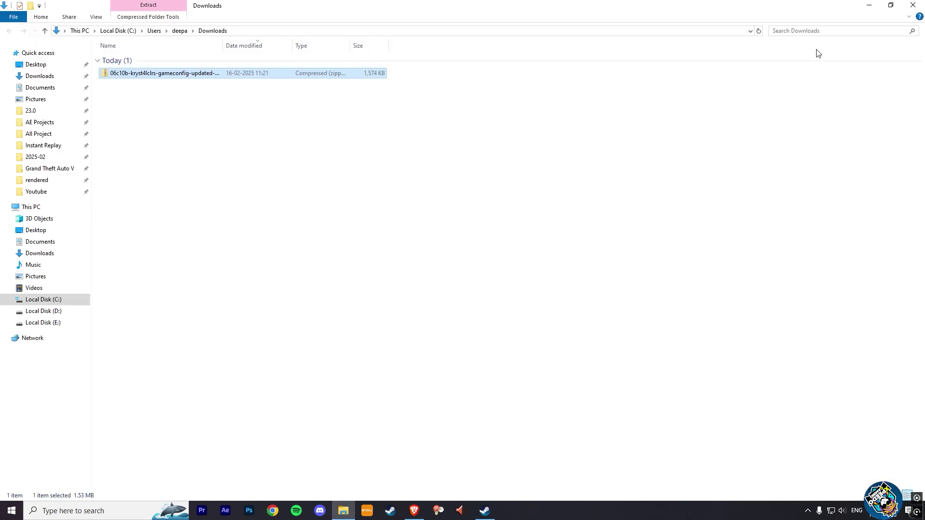
pyautogui.rightClick(308, 76)
pyautogui.moveTo(343, 125)
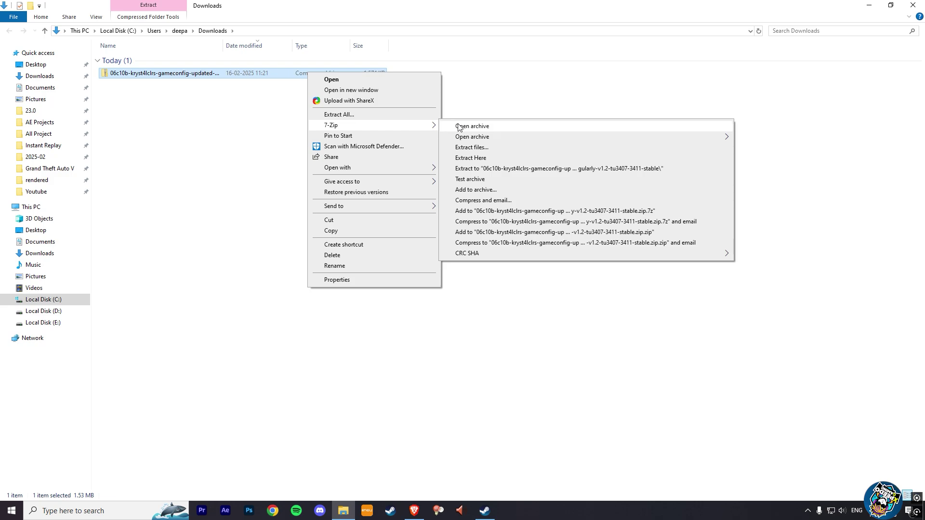
pyautogui.click(490, 147)
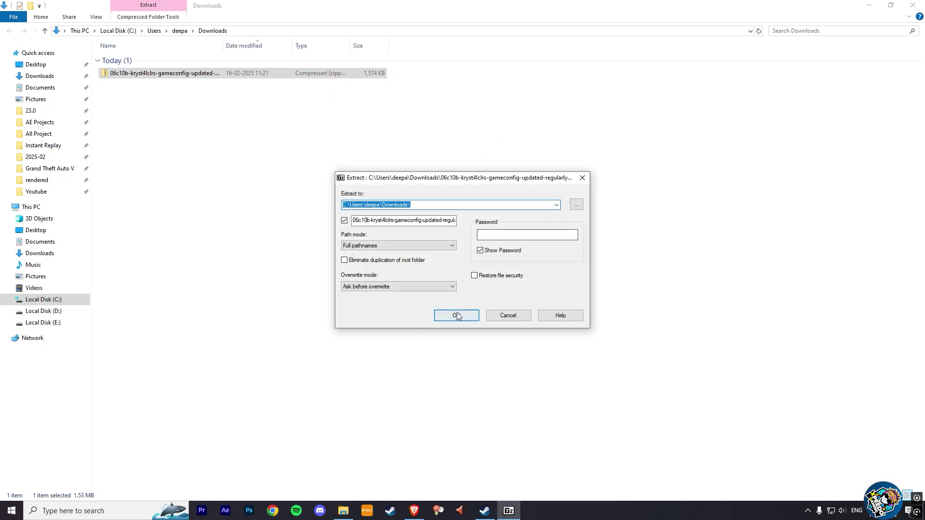
pyautogui.click(457, 316)
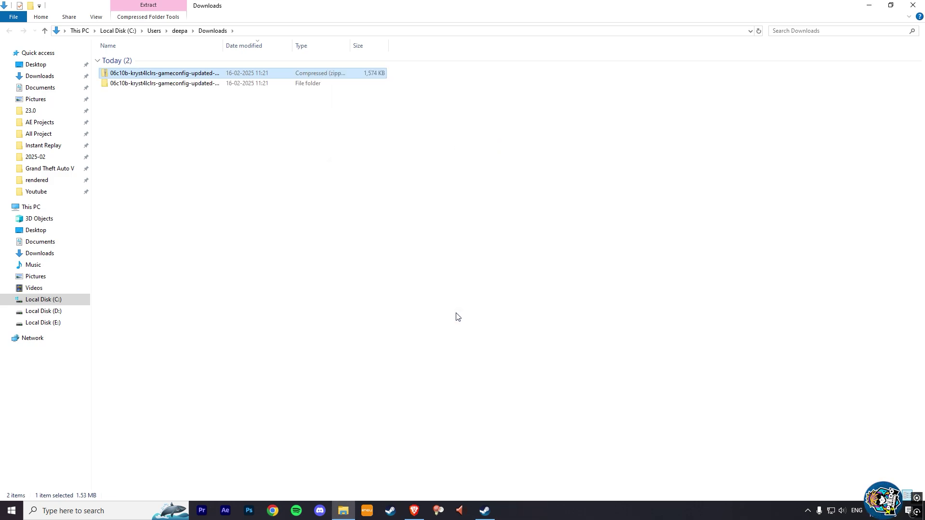
# - Browse the extracted gameconfig's Install and OIV Packages folders, ending back in Install
pyautogui.doubleClick(190, 83)
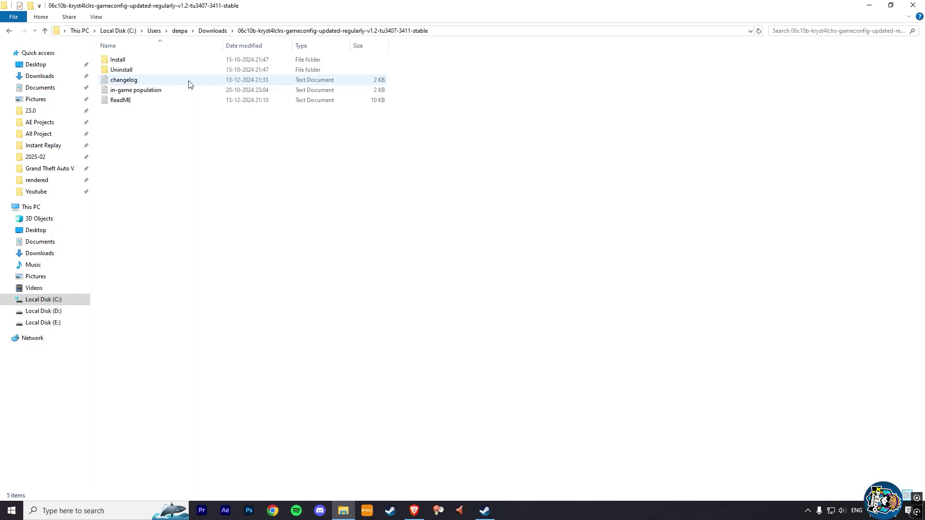
pyautogui.doubleClick(148, 57)
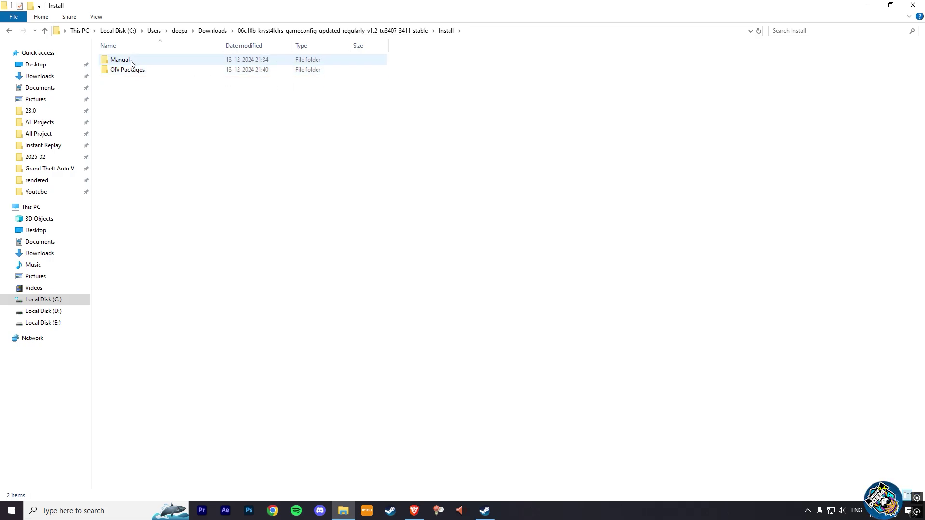
pyautogui.doubleClick(133, 70)
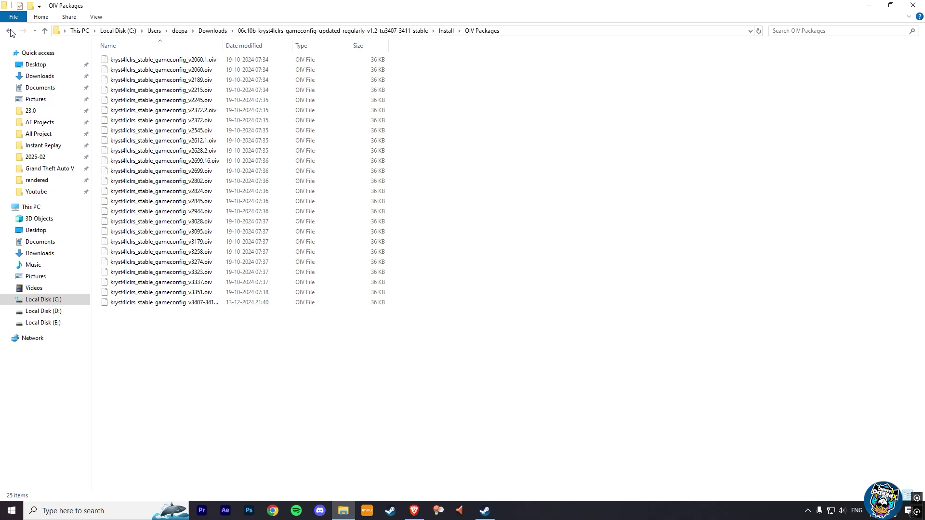
pyautogui.click(9, 31)
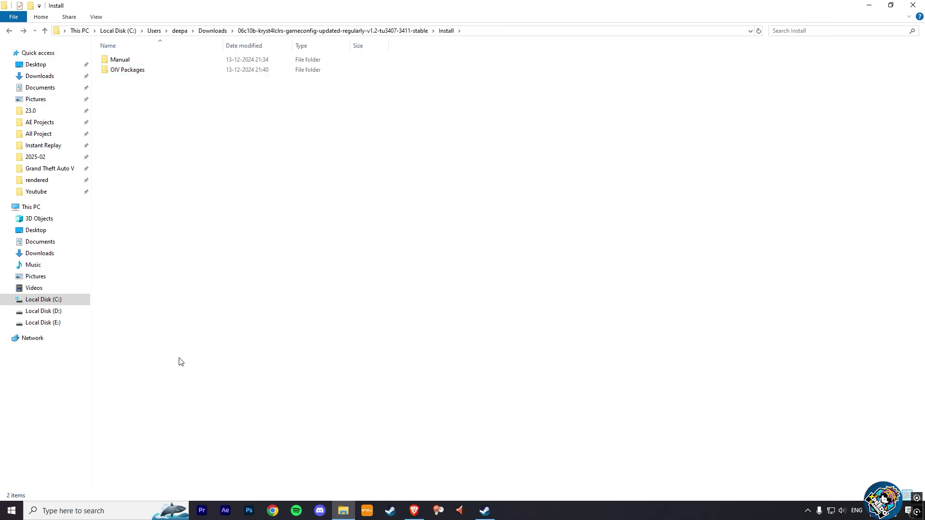
# - Launch OpenIV for GTA V Windows and open the Package Installer
pyautogui.click(121, 511)
pyautogui.write('o')
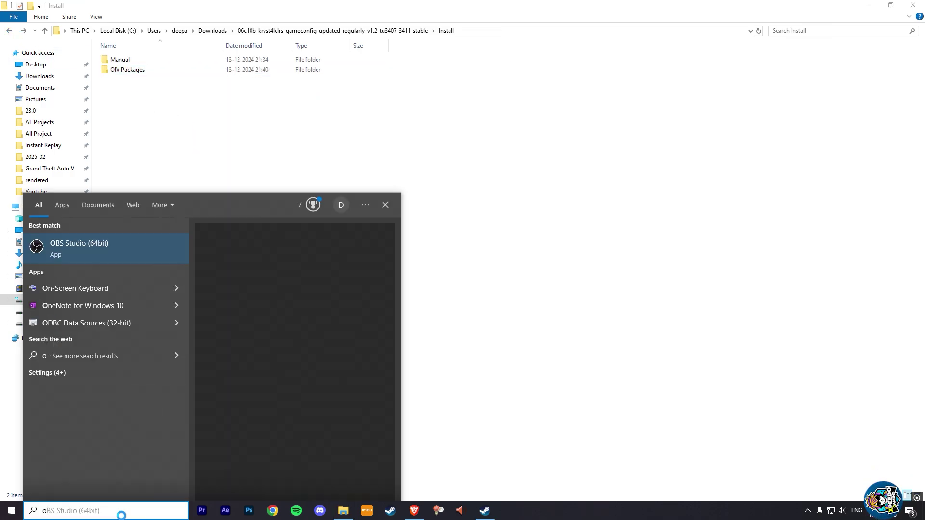
pyautogui.write('peniv')
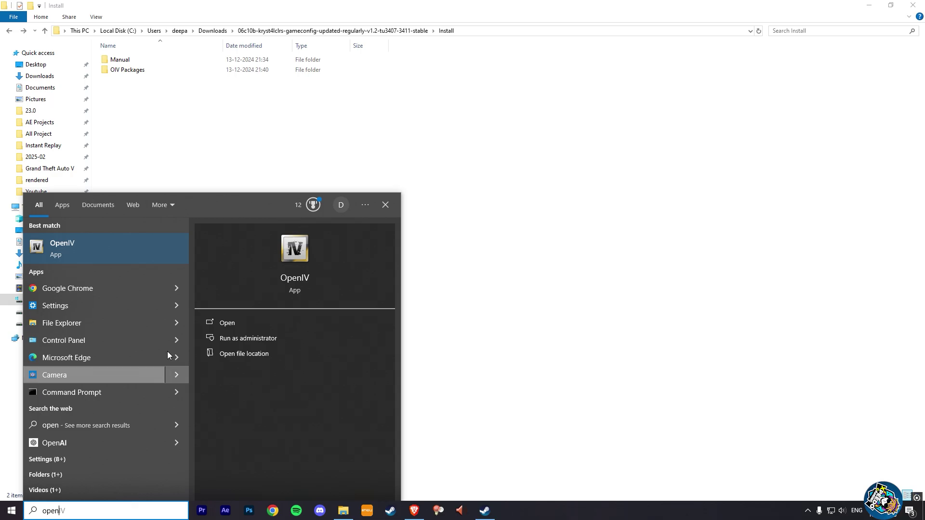
pyautogui.click(172, 245)
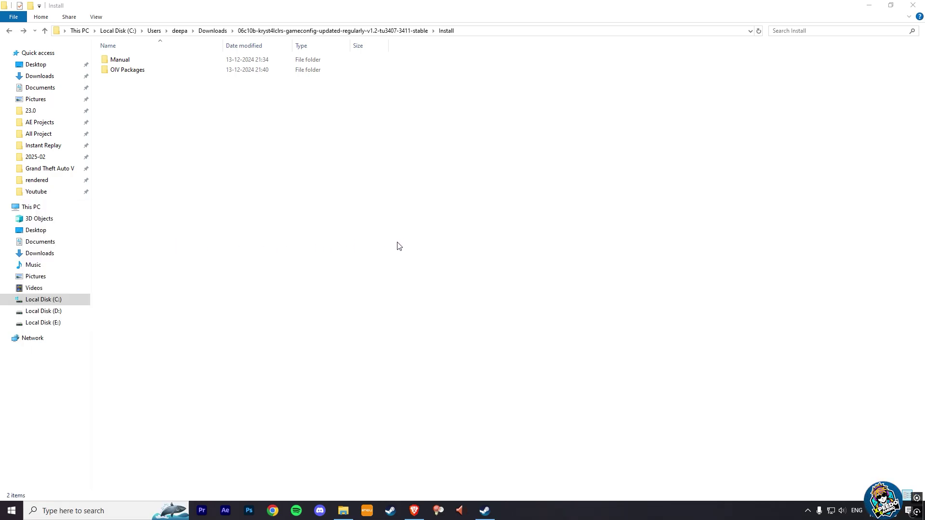
pyautogui.click(417, 269)
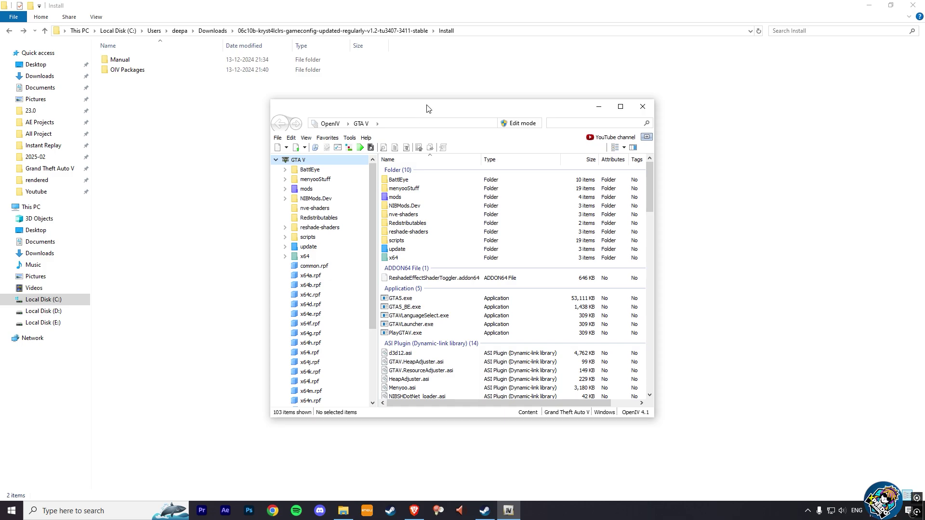
pyautogui.click(350, 138)
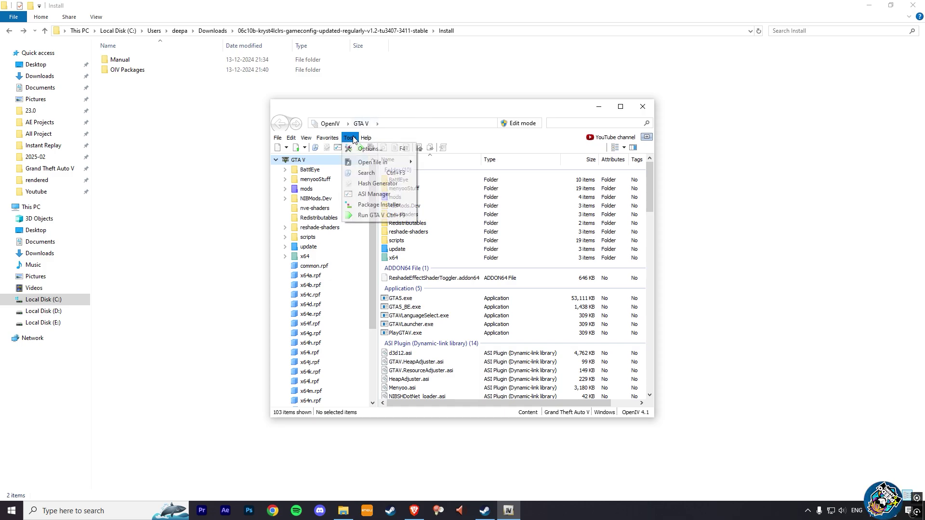
pyautogui.click(388, 207)
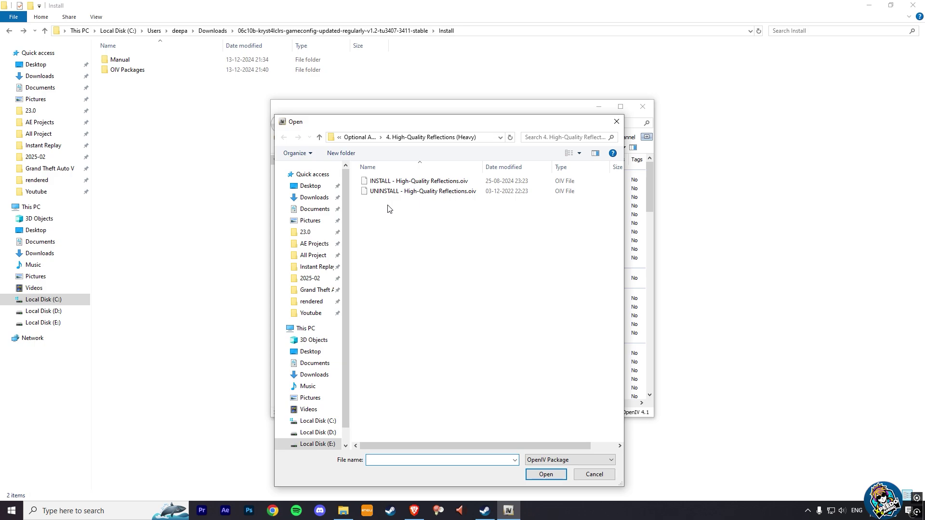
# - Load the v3407 gameconfig .oiv from Downloads' OIV Packages folder into the installer
pyautogui.click(313, 198)
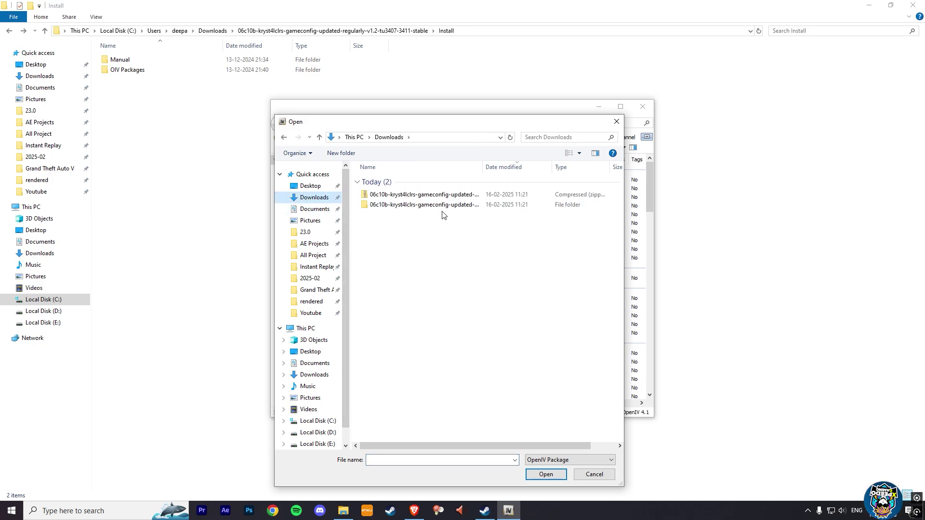
pyautogui.doubleClick(456, 207)
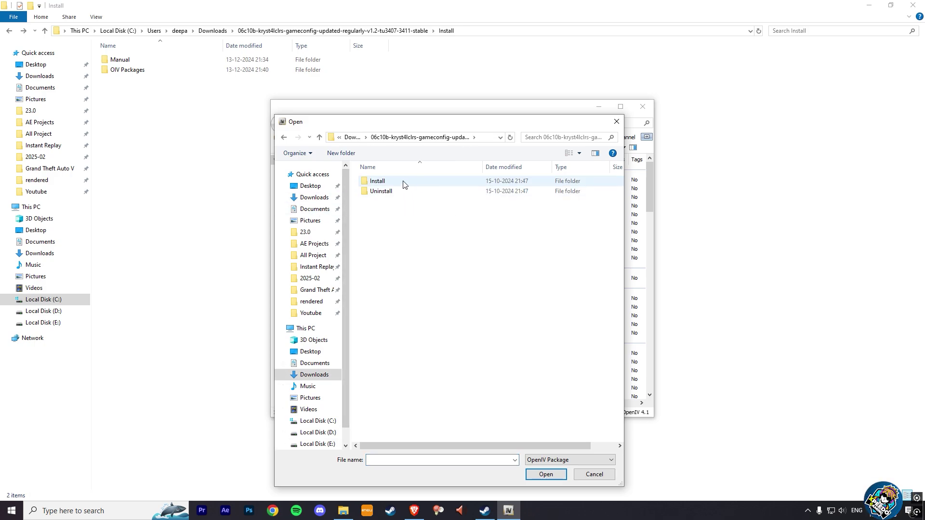
pyautogui.doubleClick(396, 182)
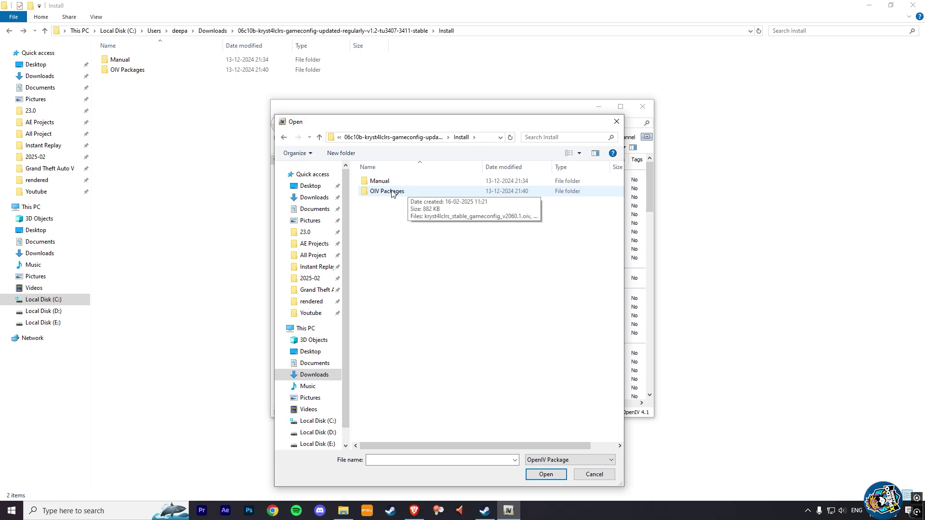
pyautogui.doubleClick(396, 191)
pyautogui.scroll(-1, 537, 235)
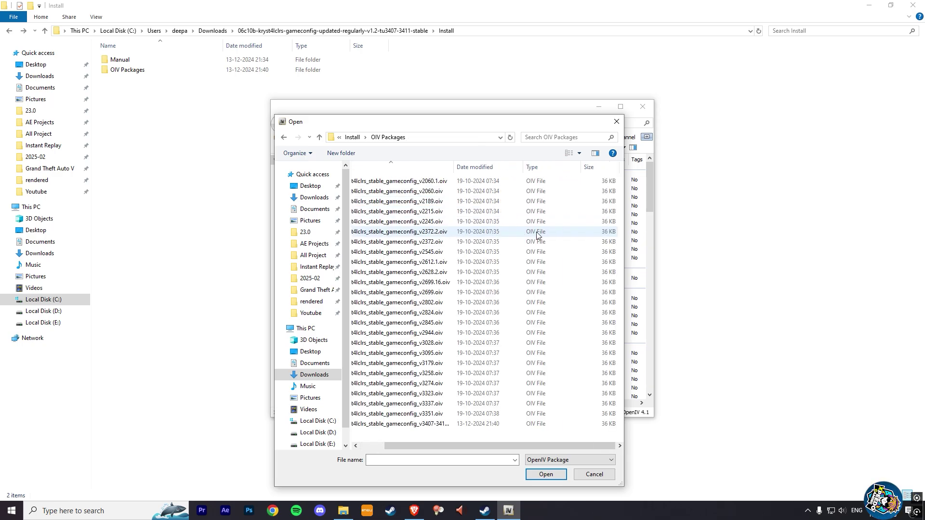
pyautogui.hscroll(-2, 513, 253)
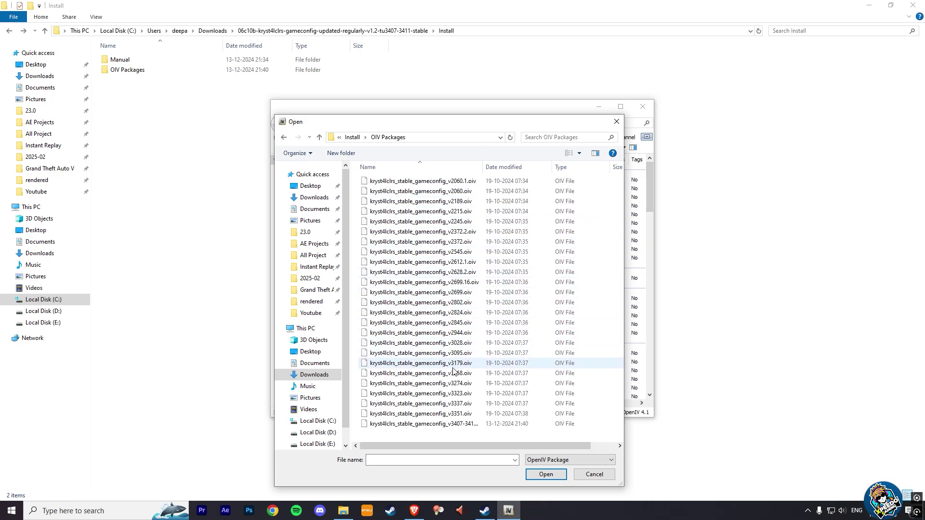
pyautogui.click(453, 423)
pyautogui.click(544, 474)
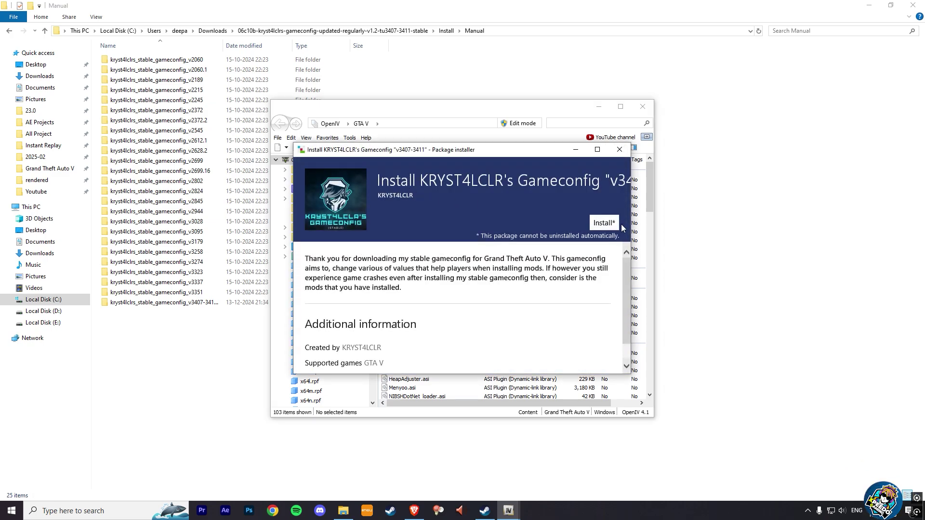
# - Install the gameconfig package into the mods folder and close the installer
pyautogui.click(603, 223)
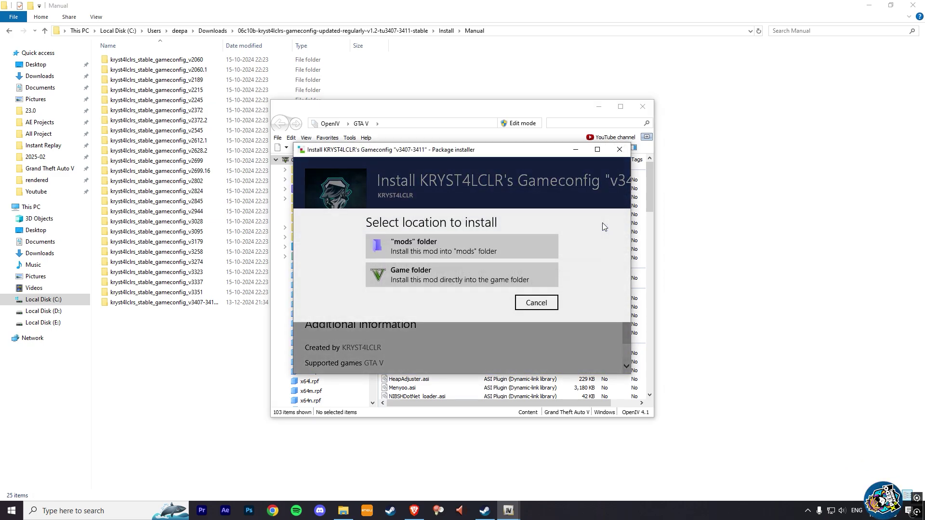
pyautogui.click(415, 244)
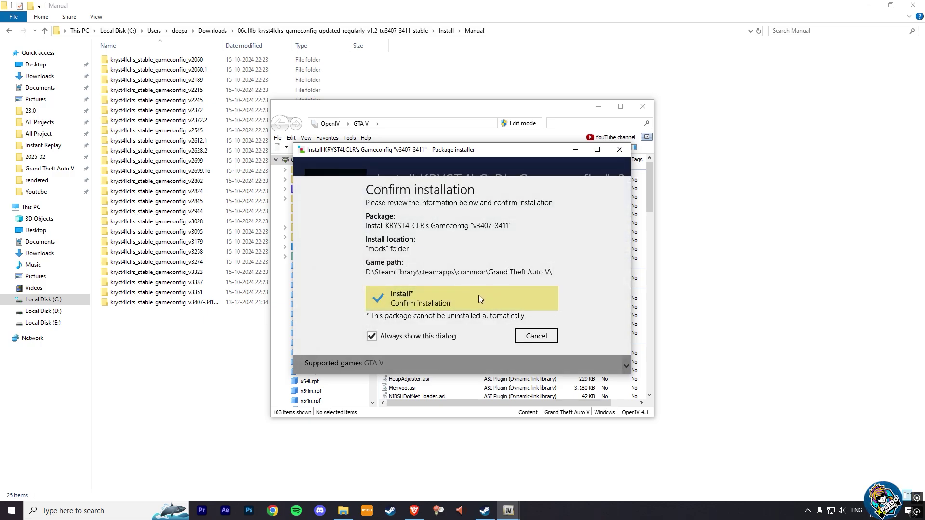
pyautogui.click(484, 299)
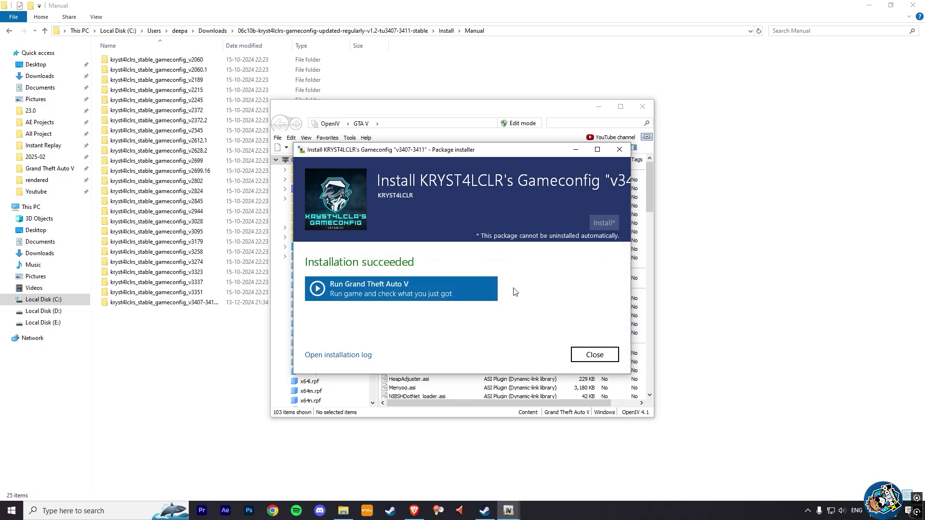
pyautogui.click(601, 355)
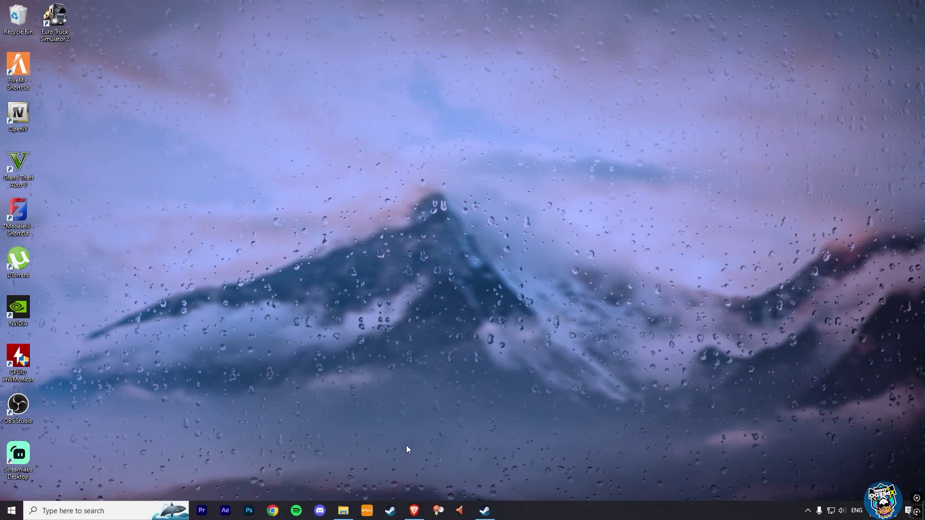
# - Download ScriptHookVDotNet-v3.7.0-nightly.18.zip from the GitHub releases page into Downloads
pyautogui.click(412, 512)
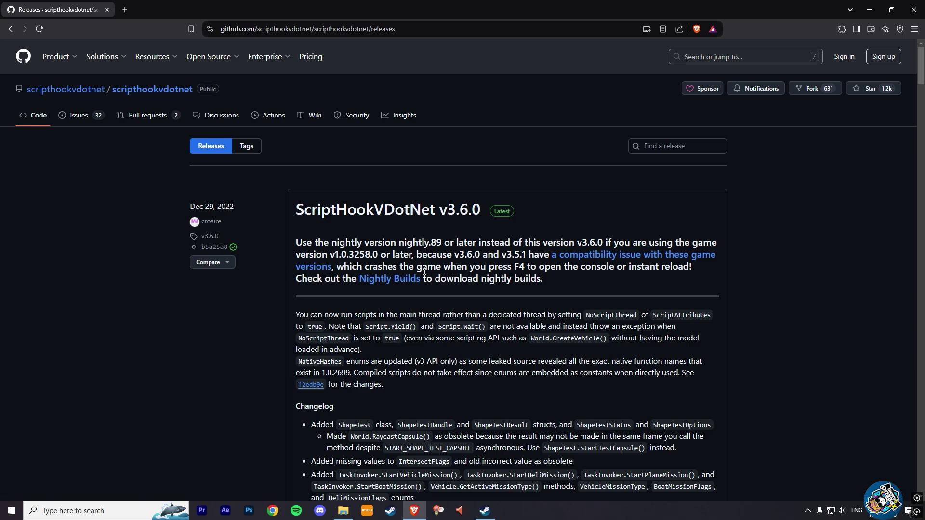
pyautogui.moveTo(443, 269); pyautogui.dragTo(367, 268)
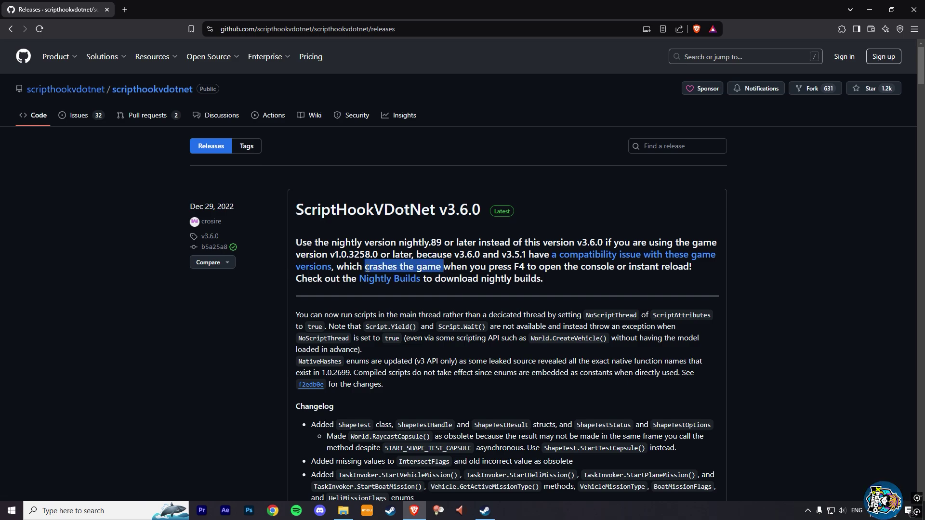
pyautogui.click(534, 286)
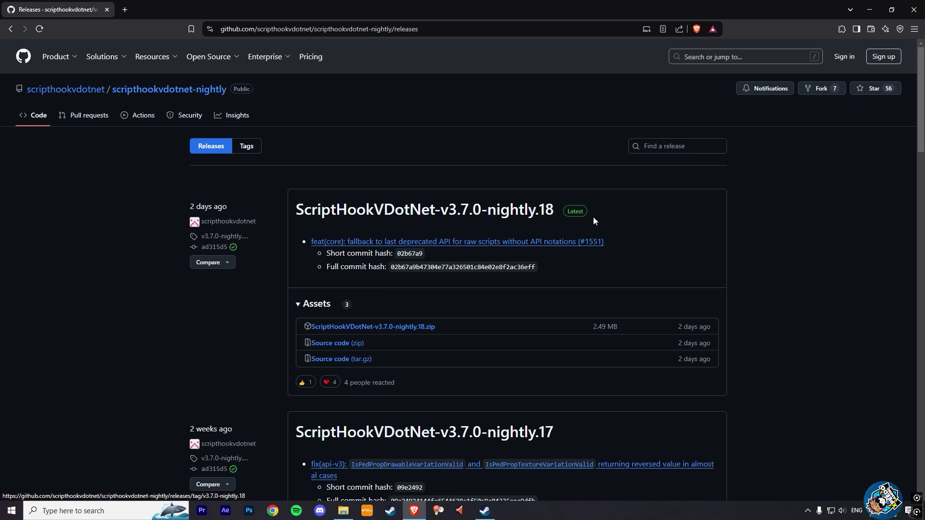
pyautogui.click(375, 327)
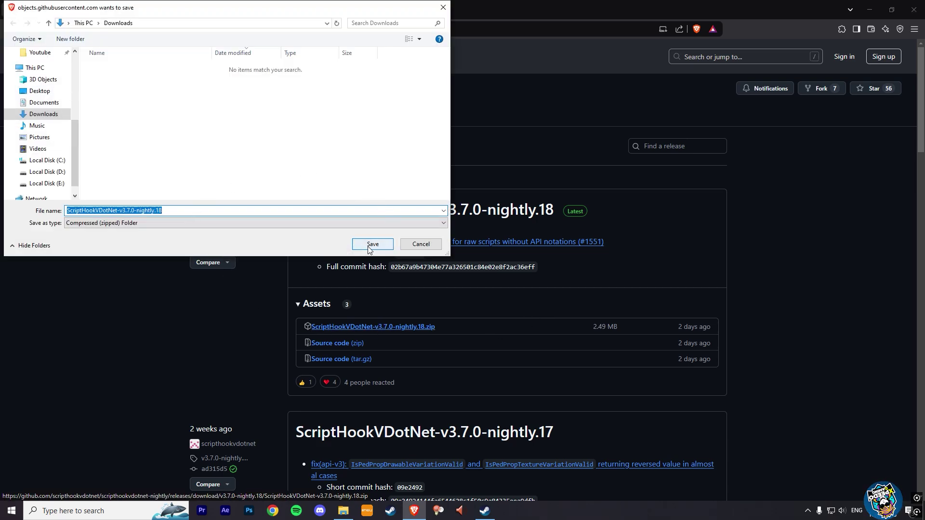
pyautogui.click(362, 246)
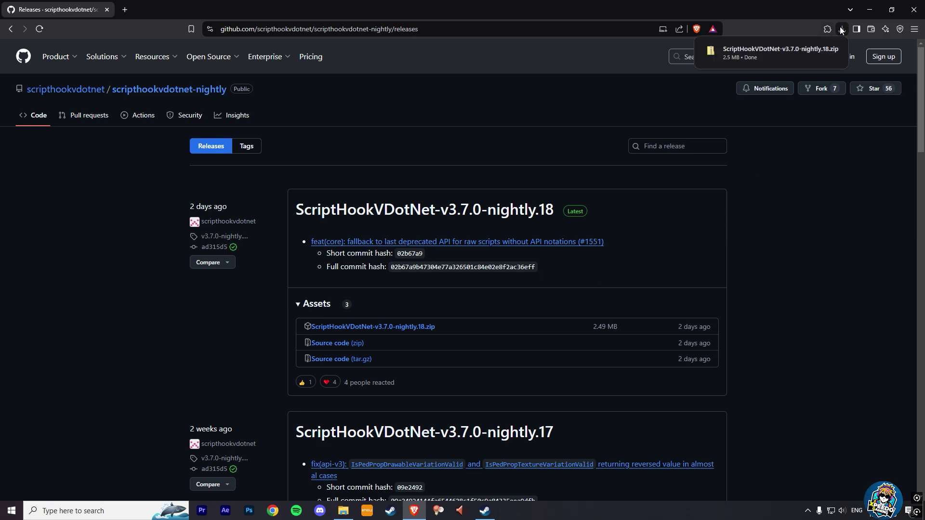
# - Extract the ScriptHookVDotNet zip into Downloads with 7-Zip and open its folder
pyautogui.click(817, 51)
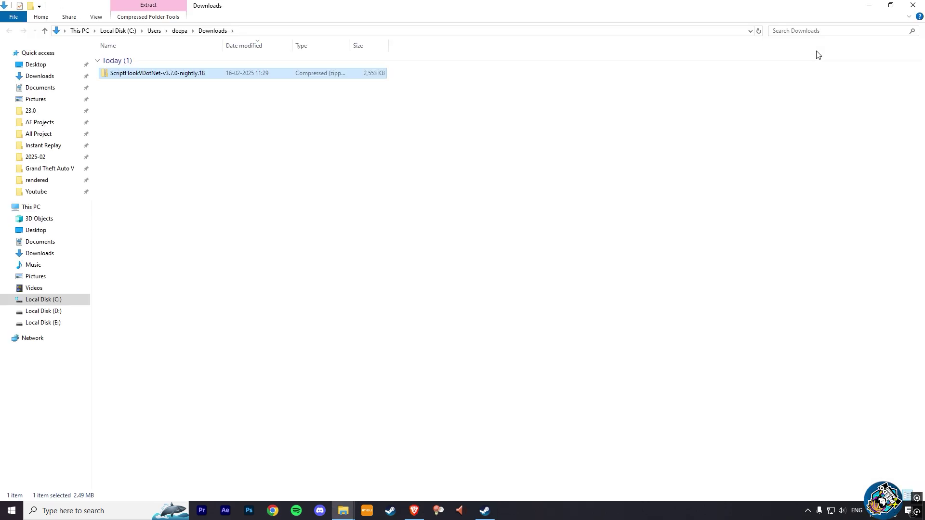
pyautogui.rightClick(315, 76)
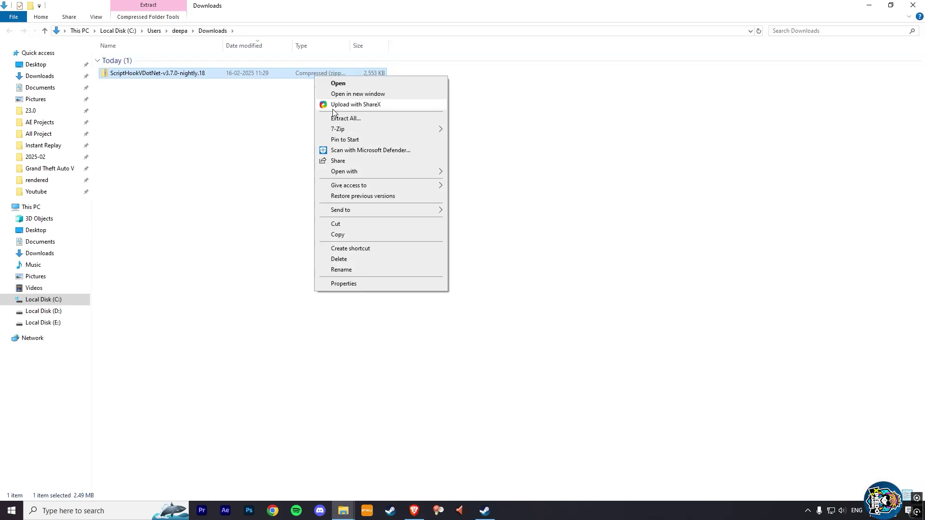
pyautogui.moveTo(436, 129)
pyautogui.click(477, 152)
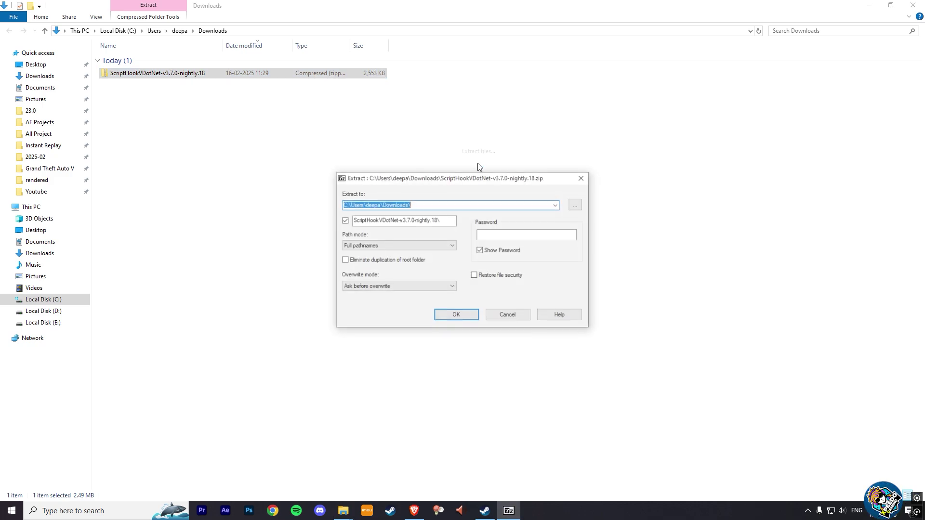
pyautogui.click(450, 314)
pyautogui.doubleClick(175, 85)
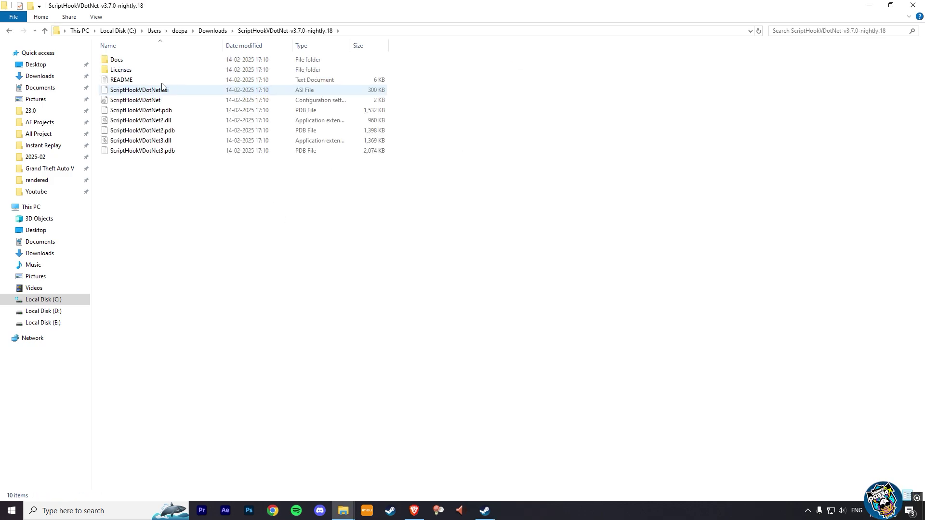
# - Delete the five old ScriptHookVDotNet files from the Grand Theft Auto V folder
pyautogui.press('super+Left')
pyautogui.click(828, 317)
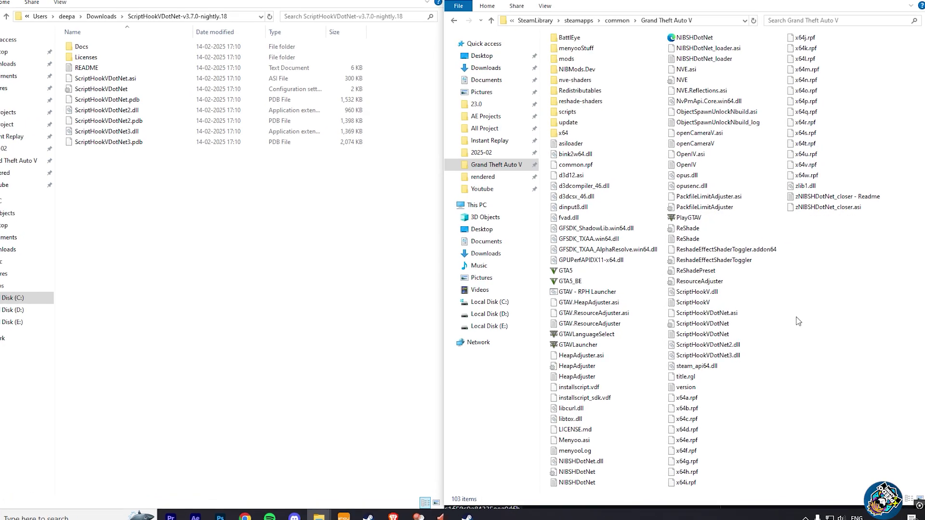
pyautogui.moveTo(786, 311)
pyautogui.mouseDown()
pyautogui.moveTo(747, 320)
pyautogui.moveTo(715, 348)
pyautogui.mouseUp()
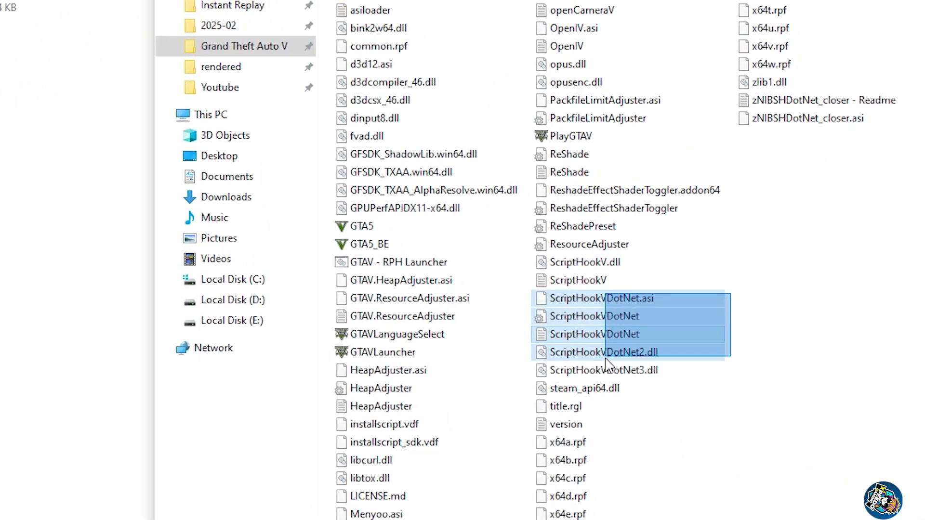
pyautogui.moveTo(606, 363); pyautogui.dragTo(604, 381)
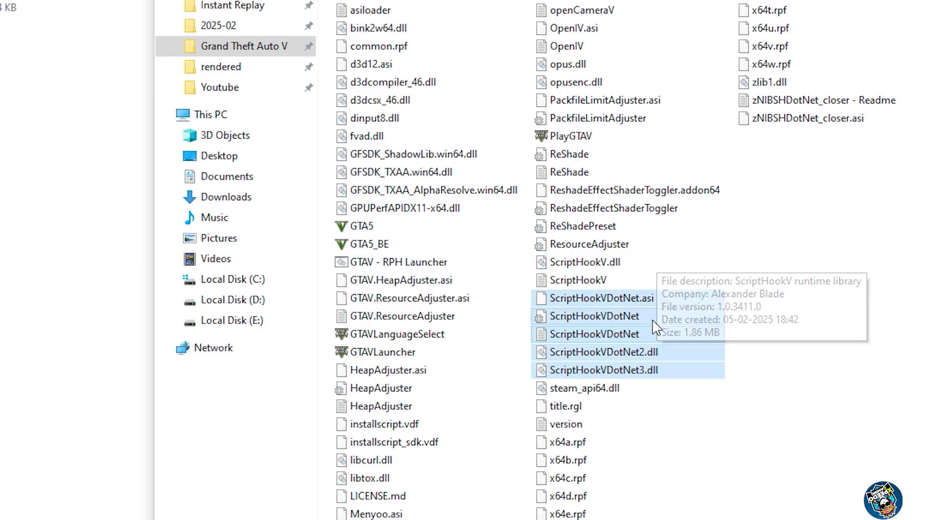
pyautogui.rightClick(735, 334)
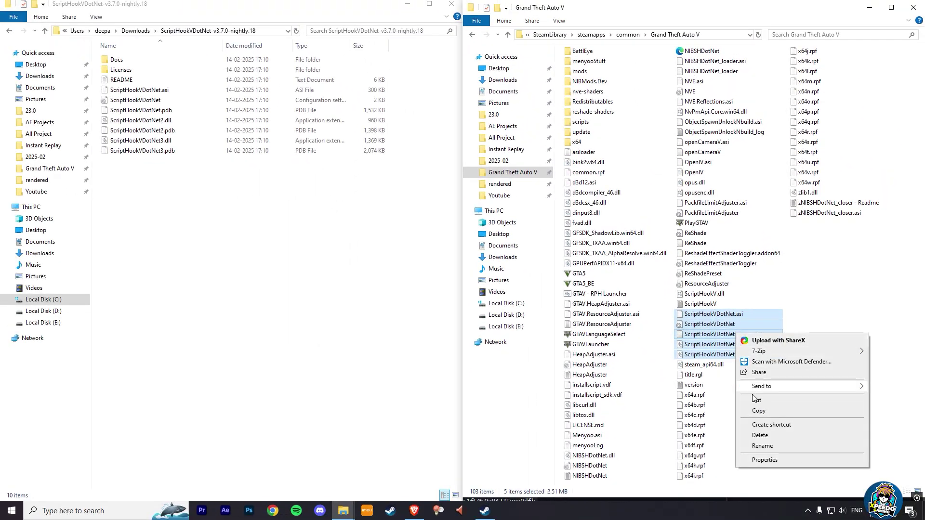
pyautogui.click(756, 436)
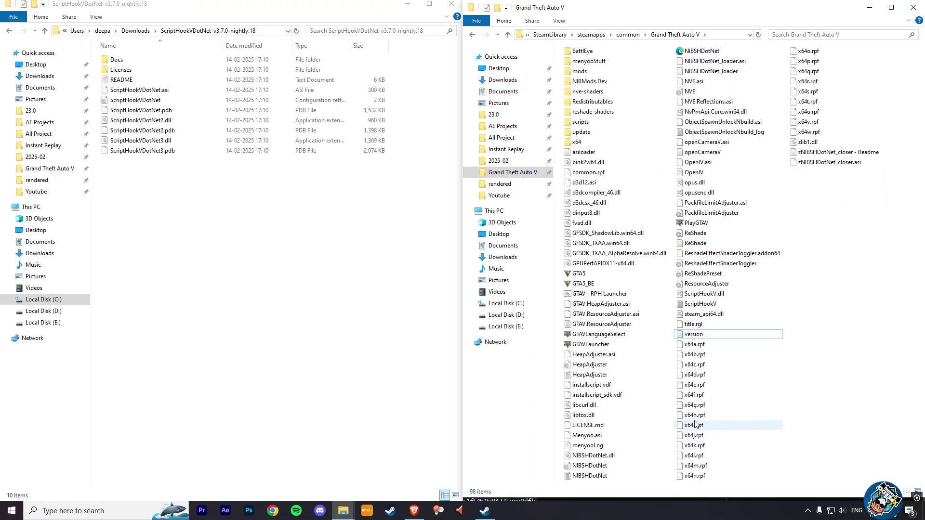
# - Copy ScriptHookVDotNet.asi, ScriptHookVDotNet2.dll and ScriptHookVDotNet3.dll into the game folder, then play GTA V in Steam
pyautogui.click(229, 226)
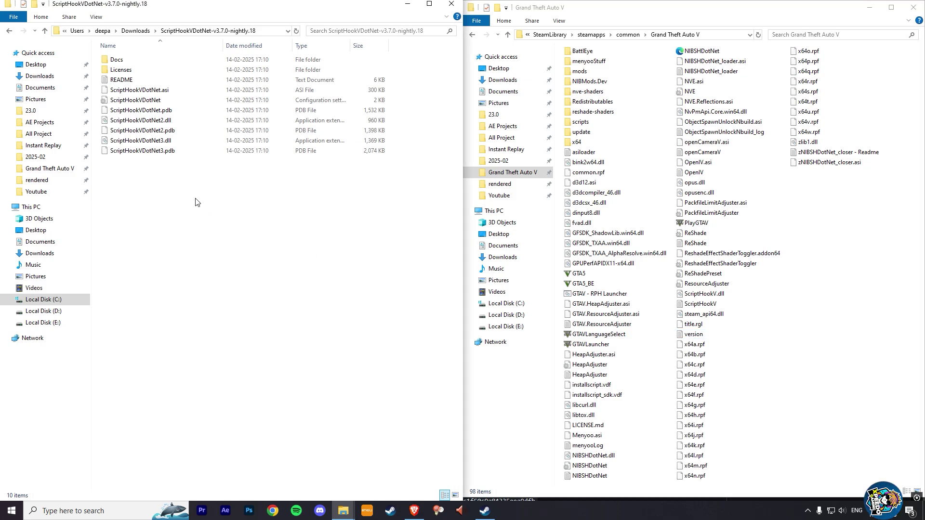
pyautogui.click(179, 91)
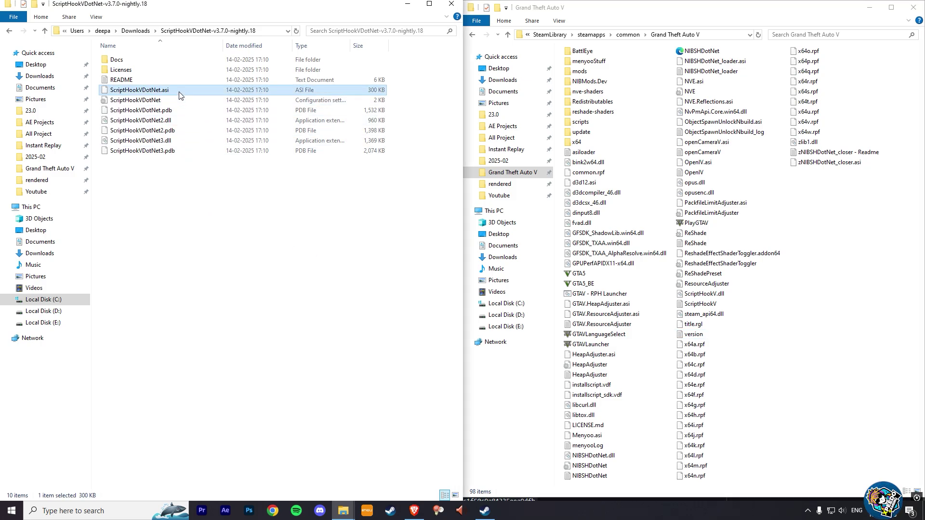
pyautogui.keyDown('ctrl'); pyautogui.click(174, 125); pyautogui.keyUp('ctrl')
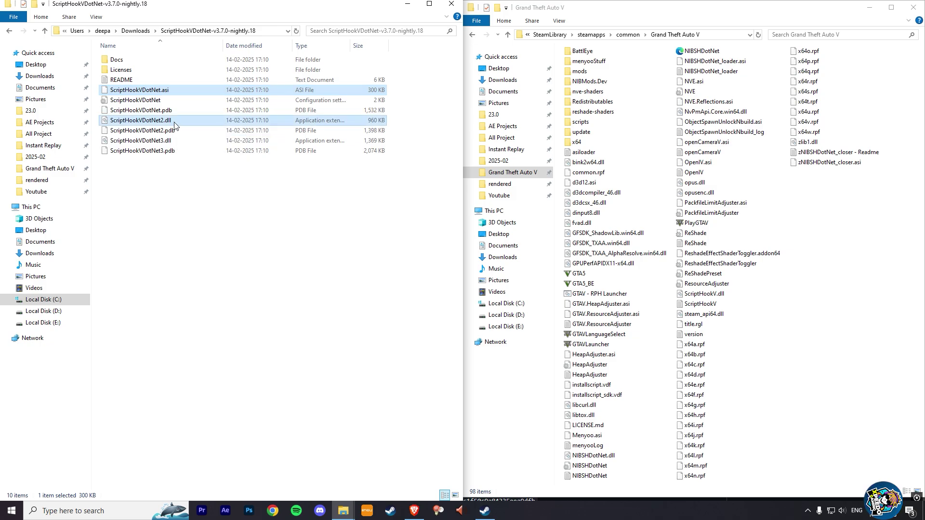
pyautogui.keyDown('ctrl'); pyautogui.click(195, 143); pyautogui.keyUp('ctrl')
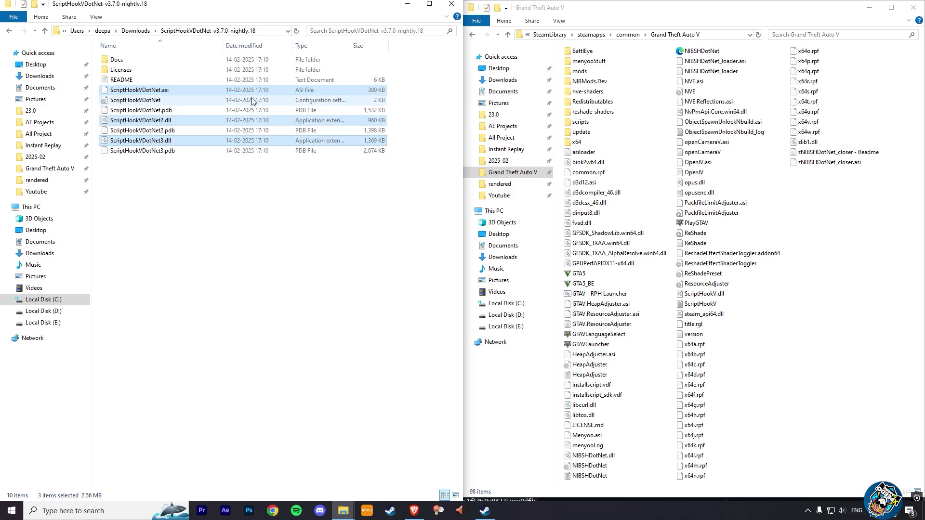
pyautogui.moveTo(205, 93)
pyautogui.mouseDown()
pyautogui.moveTo(532, 183)
pyautogui.moveTo(826, 331)
pyautogui.mouseUp()
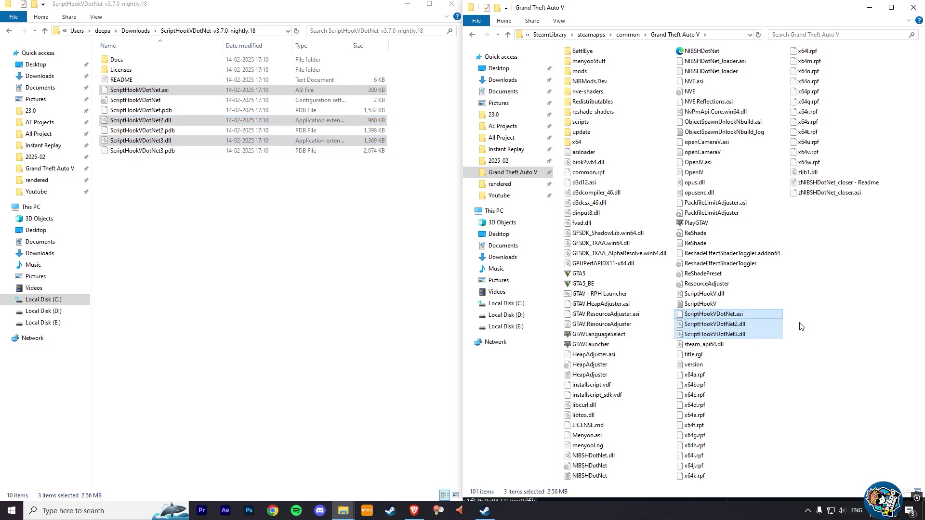
pyautogui.click(817, 318)
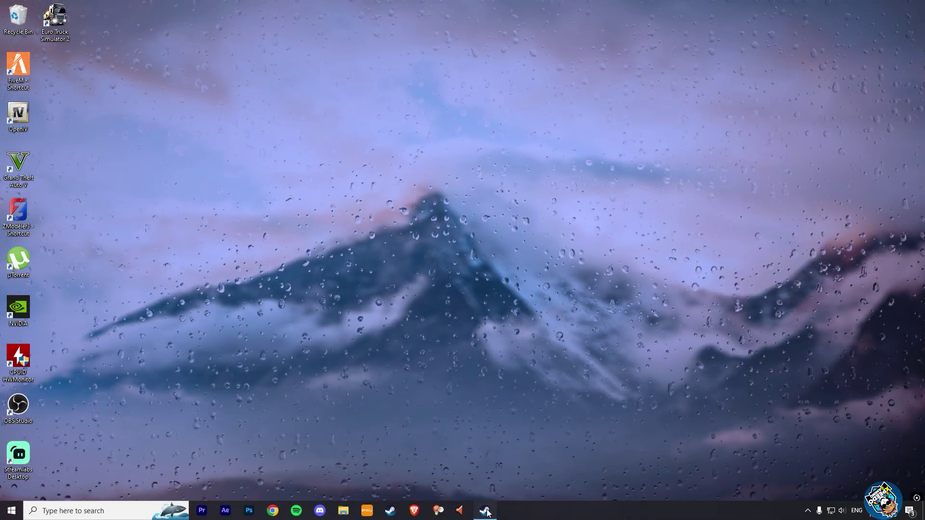
pyautogui.click(486, 511)
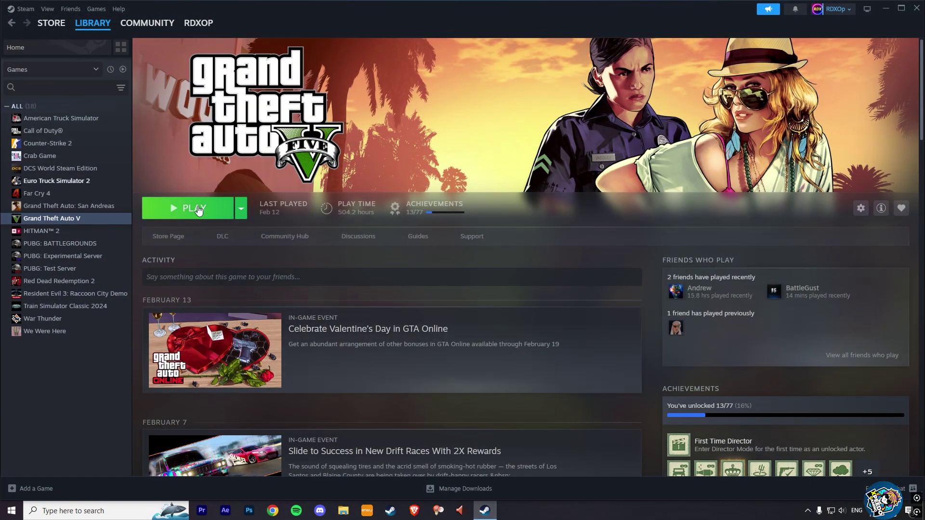
pyautogui.click(187, 209)
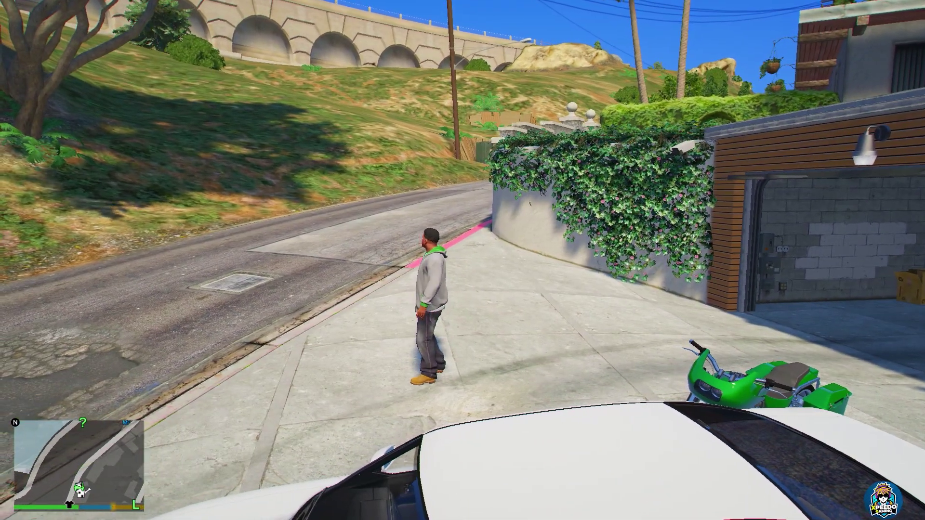
# - Open the pause-menu Settings and enter the Graphics category
pyautogui.press('Escape')
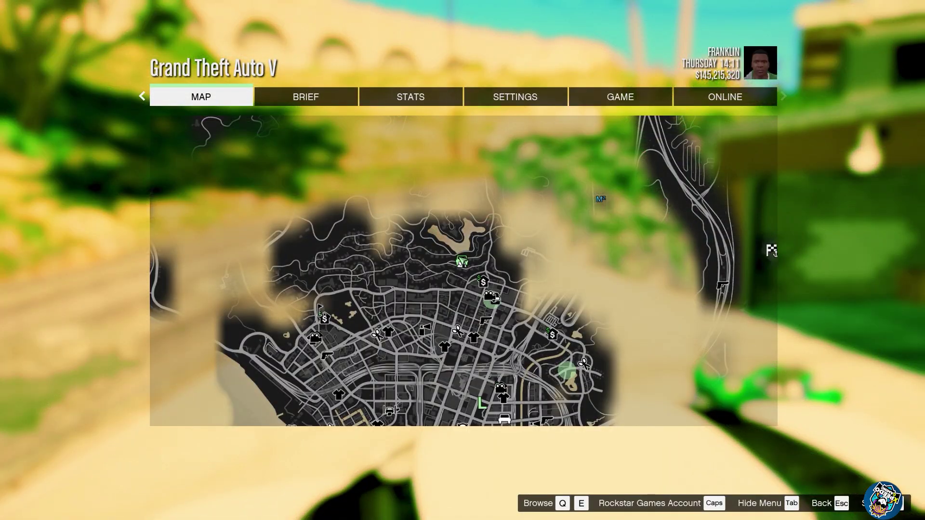
pyautogui.press('e')
pyautogui.press('e')
pyautogui.press('e')
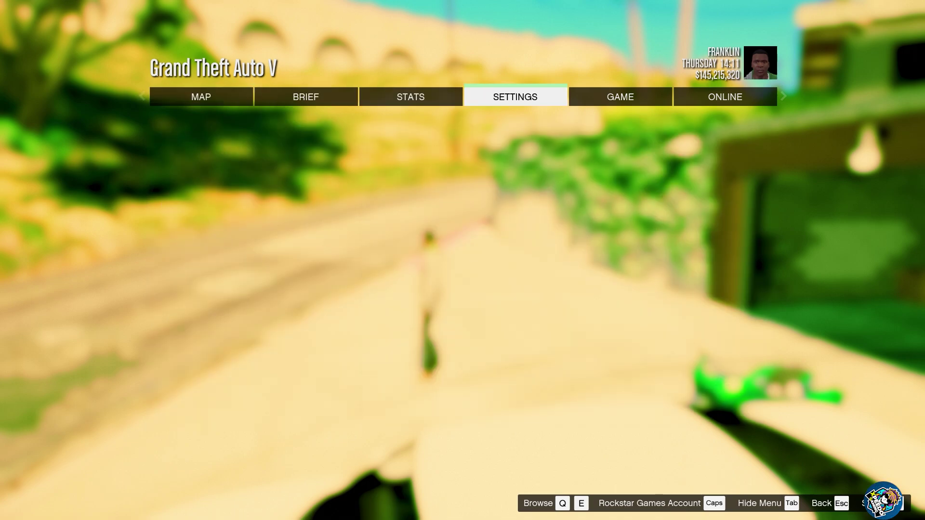
pyautogui.press('Return')
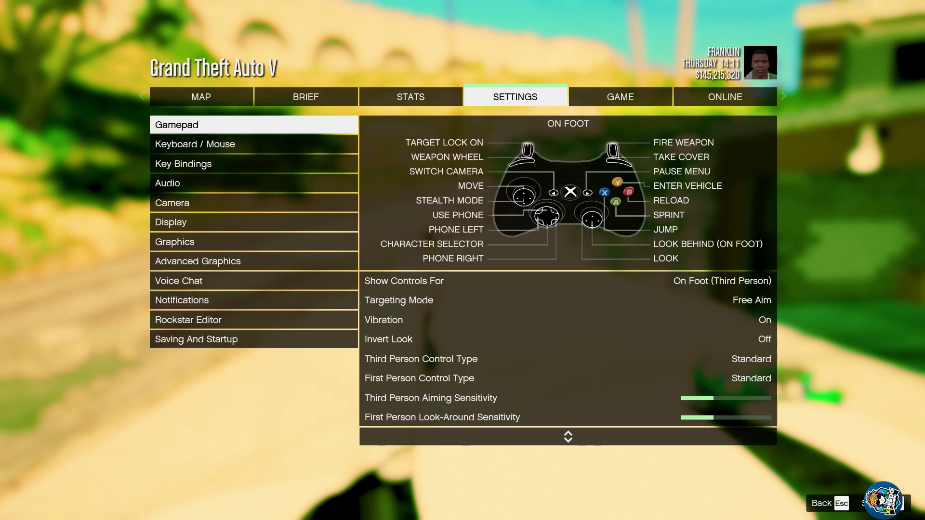
pyautogui.press('Down')
pyautogui.press('Down')
pyautogui.press('Down')
pyautogui.press('Down')
pyautogui.press('Down')
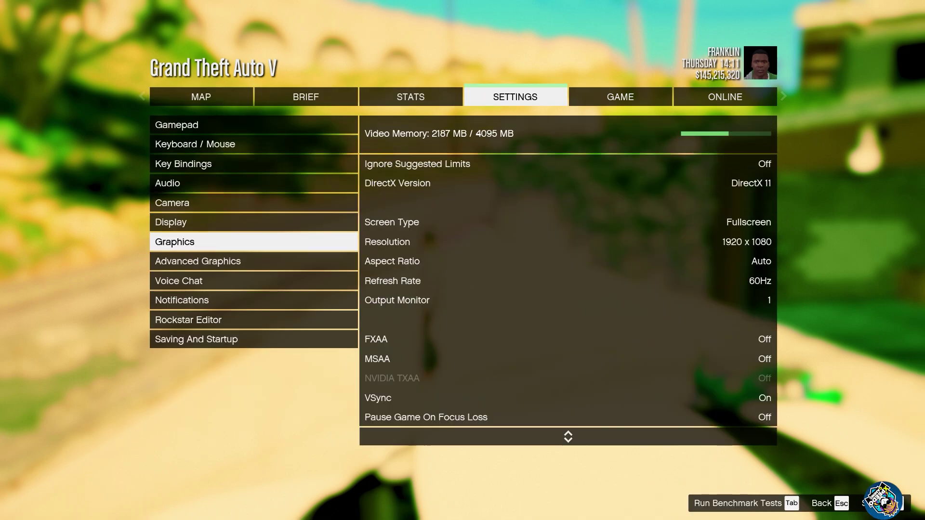
pyautogui.press('Return')
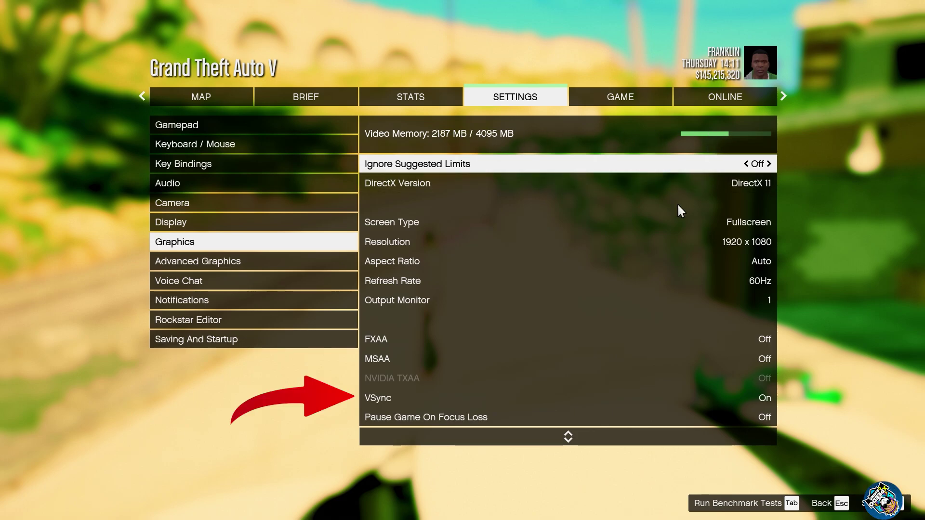
# - Confirm VSync is On and raise Texture Quality to Very High, then leave the Graphics list
pyautogui.press('Down')
pyautogui.press('Down')
pyautogui.press('Down')
pyautogui.press('Down')
pyautogui.press('Down')
pyautogui.press('Down')
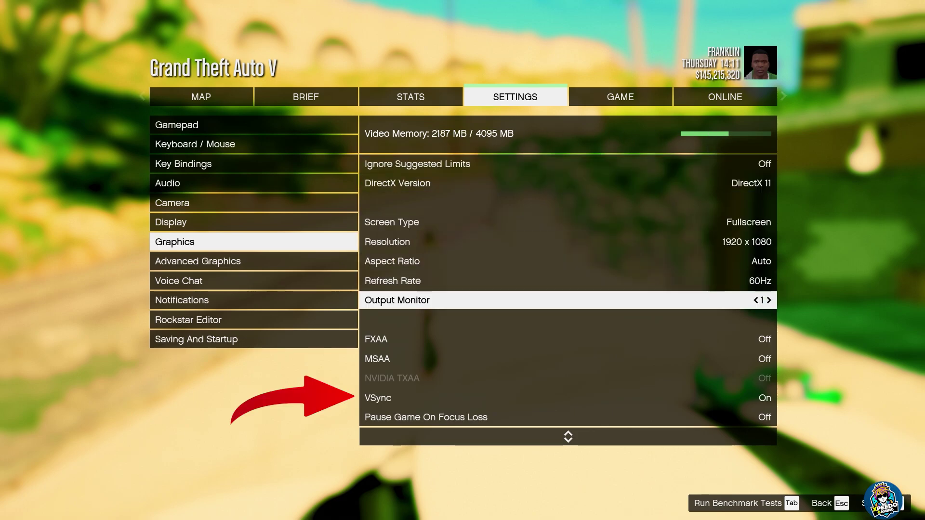
pyautogui.press('Down')
pyautogui.press('Down')
pyautogui.press('Down')
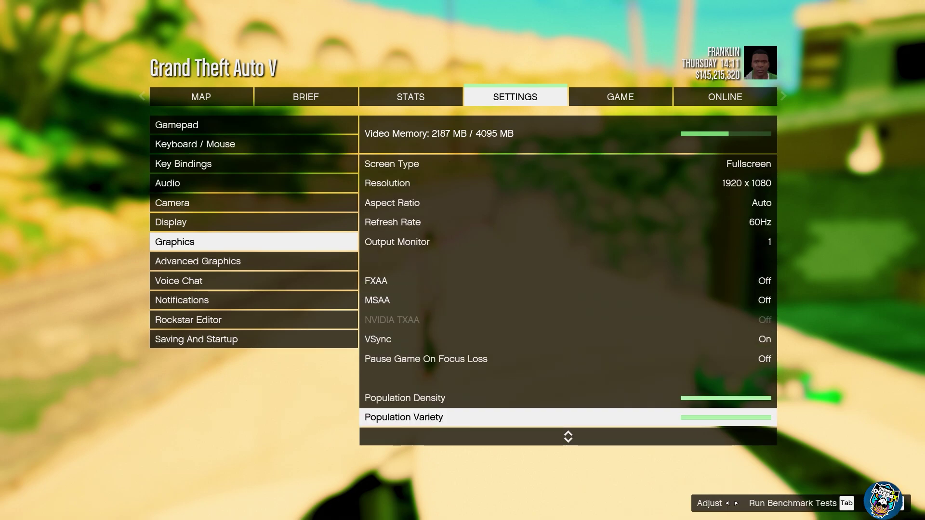
pyautogui.press('Right')
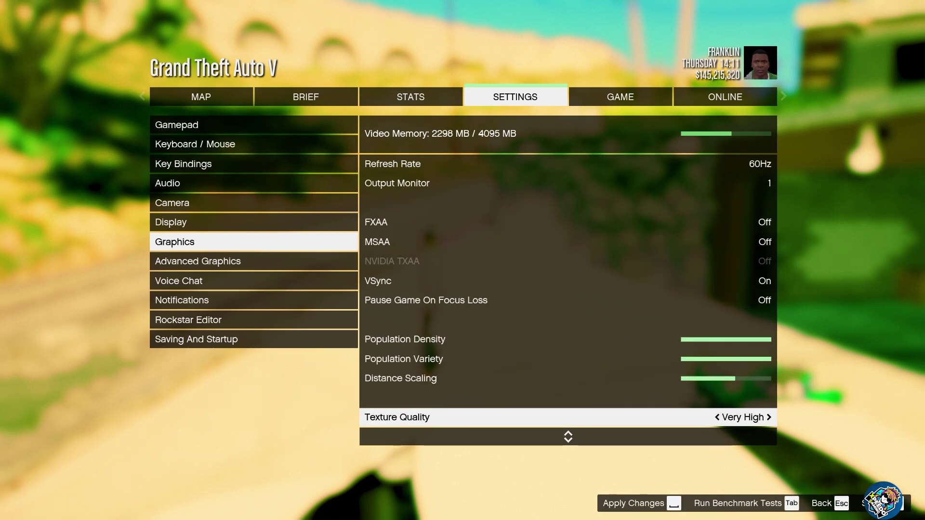
pyautogui.press('Up')
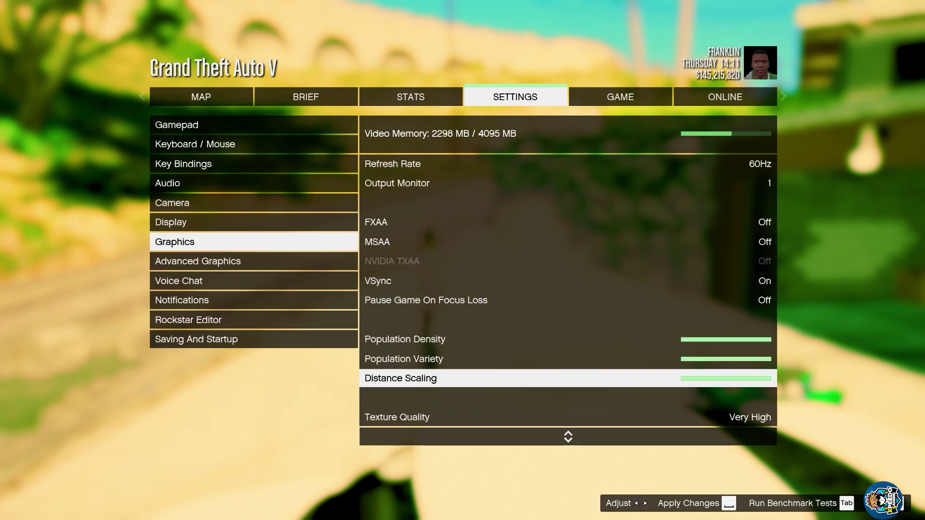
pyautogui.press('Down')
pyautogui.press('Down')
pyautogui.press('Down')
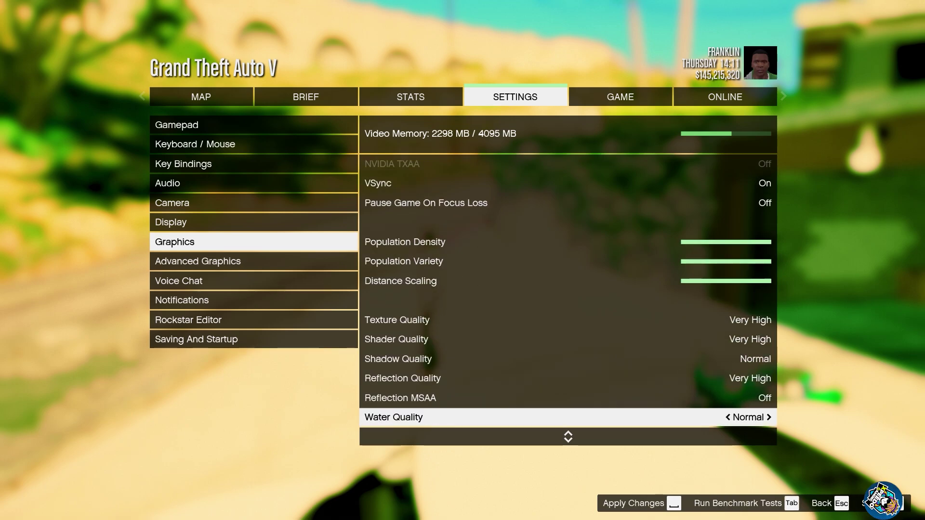
pyautogui.press('Down')
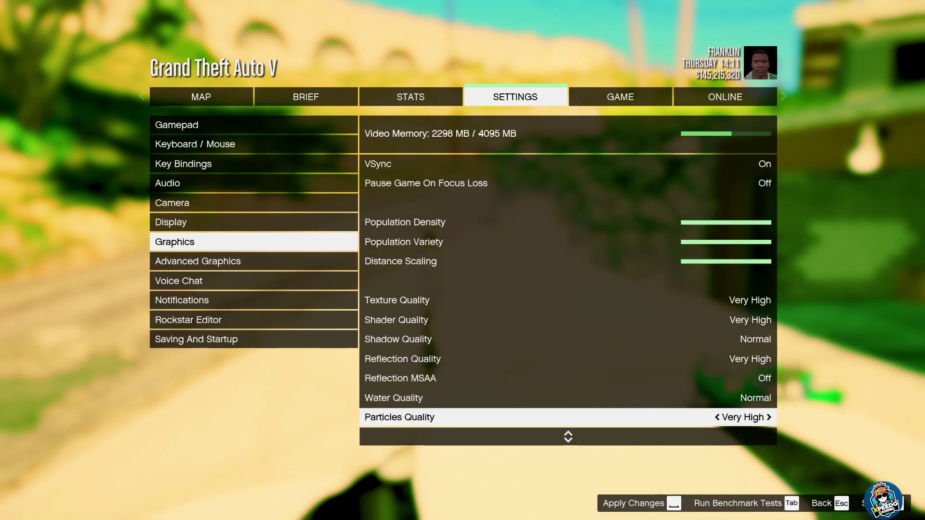
pyautogui.press('Down')
pyautogui.press('Down')
pyautogui.press('Down')
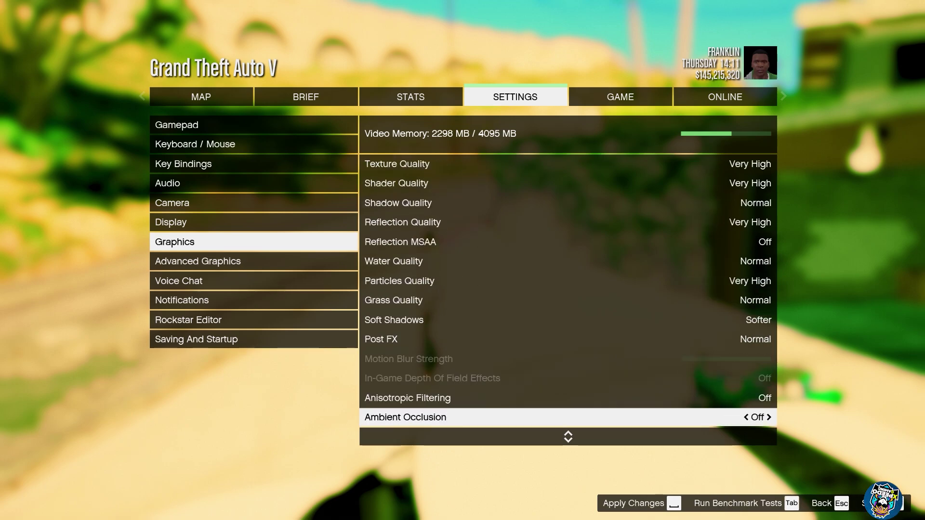
pyautogui.press('Down')
pyautogui.press('Down')
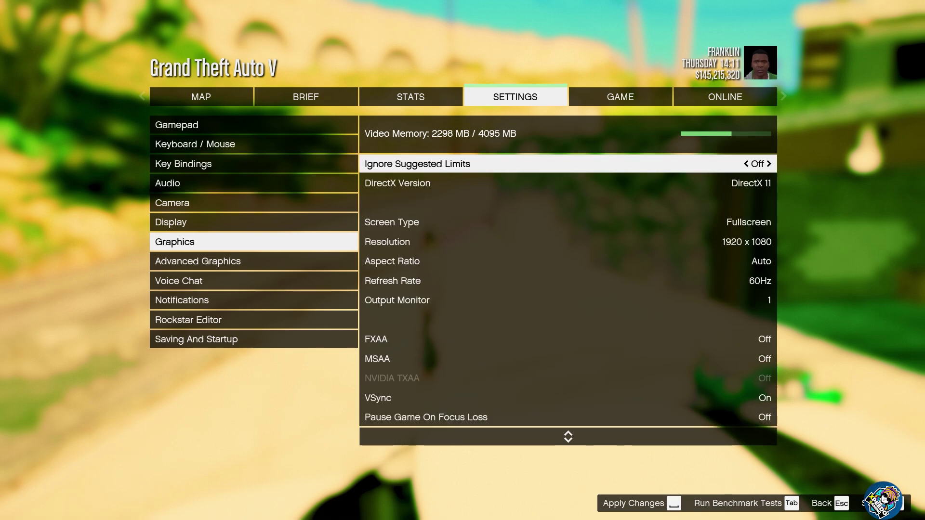
pyautogui.press('Escape')
pyautogui.press('Down')
# - Turn on Upgrade Graphics Settings For Video Export under Rockstar Editor and resume the game
pyautogui.press('Down')
pyautogui.press('Down')
pyautogui.press('Down')
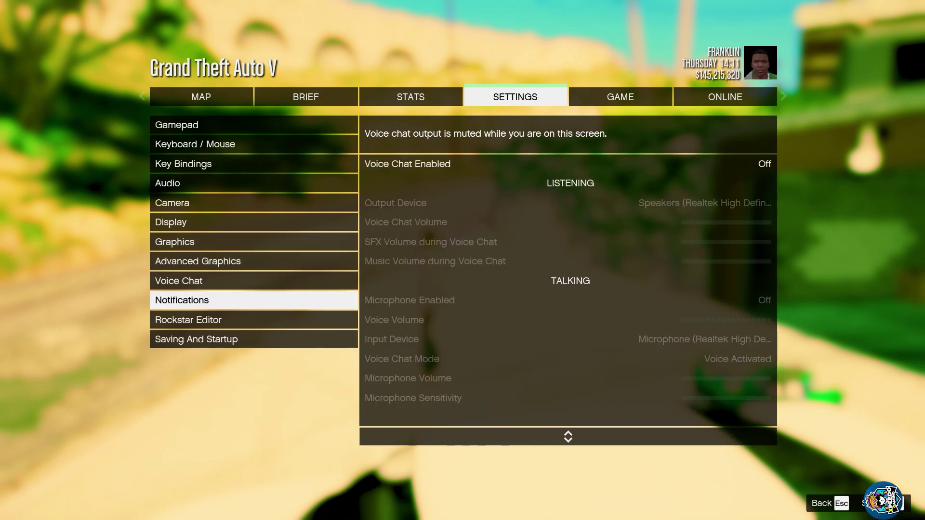
pyautogui.press('Down')
pyautogui.press('Down')
pyautogui.press('Down')
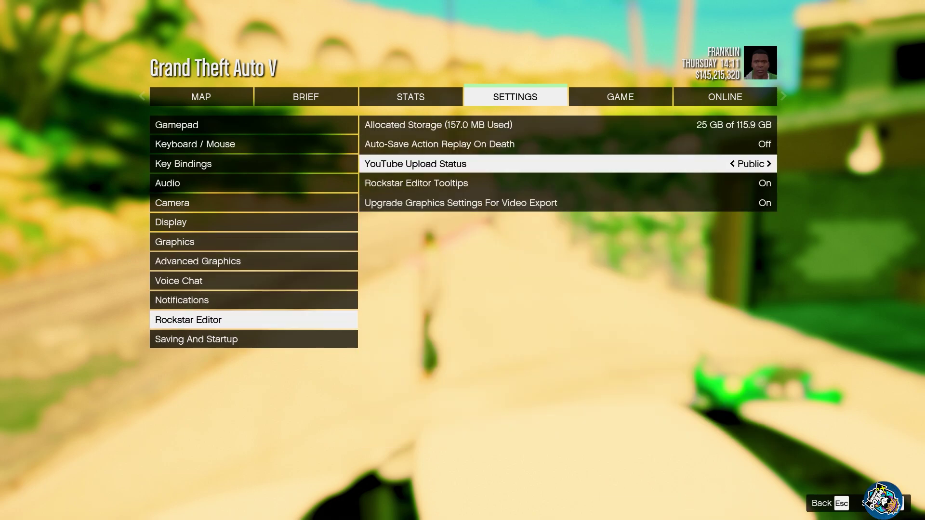
pyautogui.press('Down')
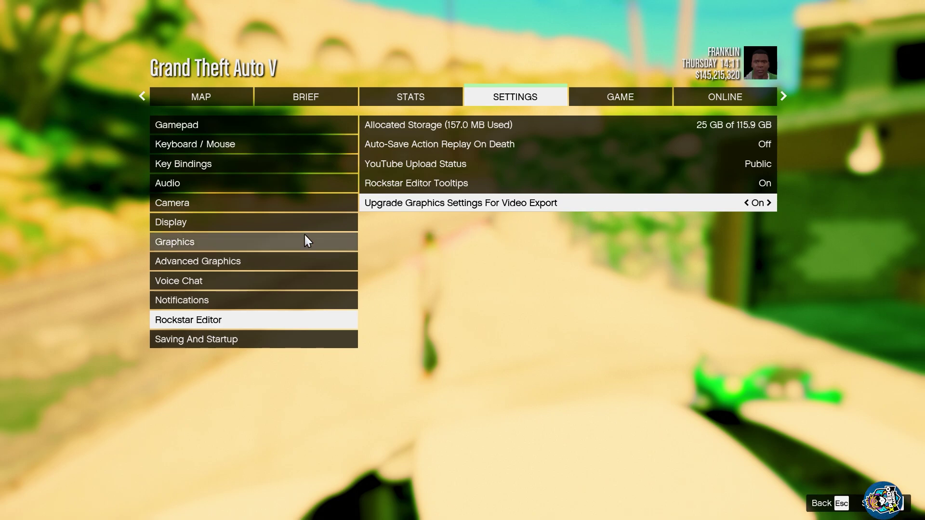
pyautogui.click(275, 242)
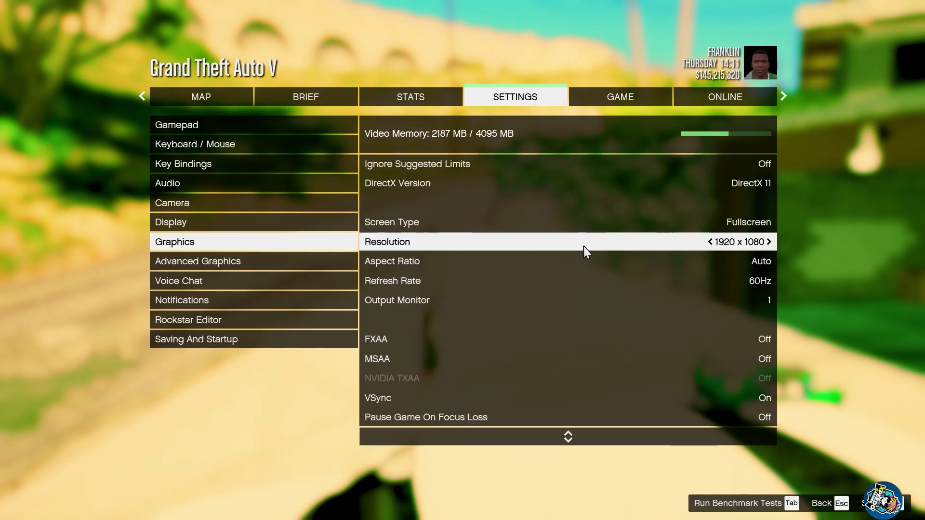
pyautogui.scroll(-9, 602, 299)
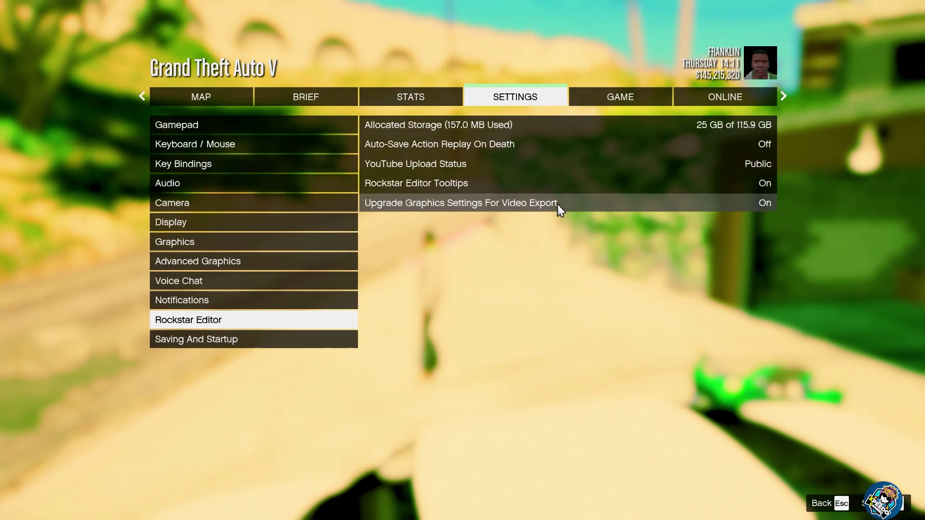
pyautogui.press('Escape')
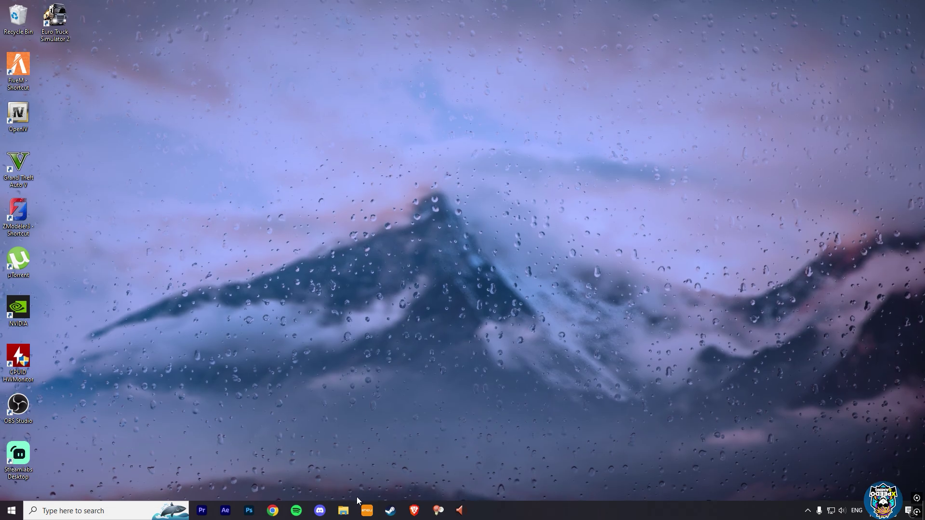
# - In File Explorer, navigate to the Grand Theft Auto V mods\update folder
pyautogui.click(343, 511)
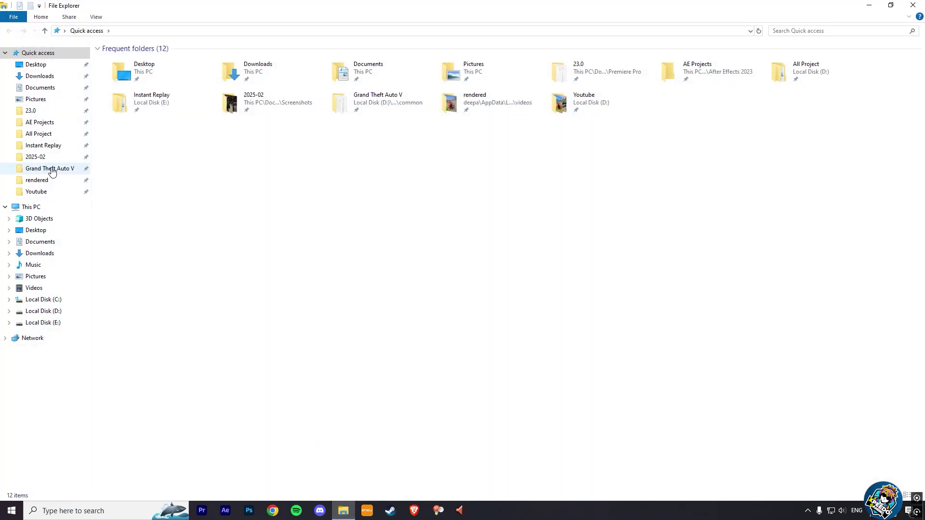
pyautogui.click(49, 169)
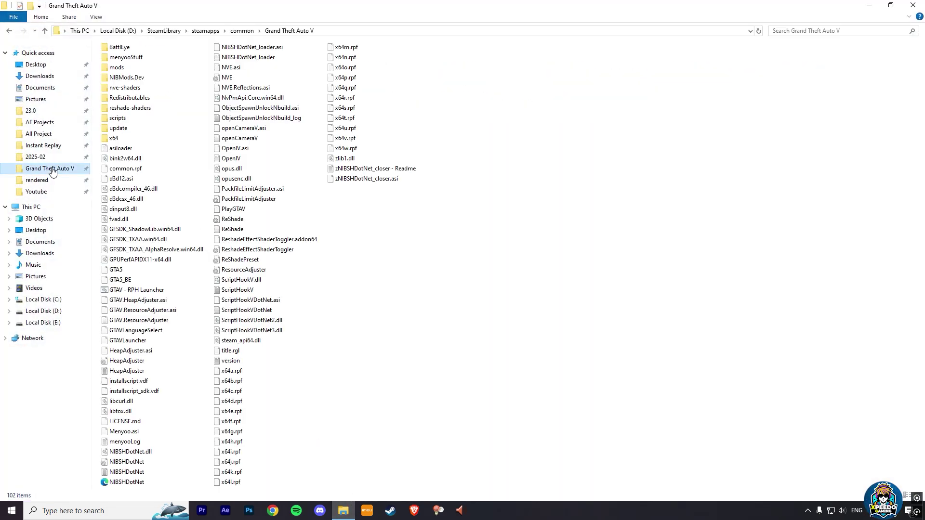
pyautogui.doubleClick(164, 67)
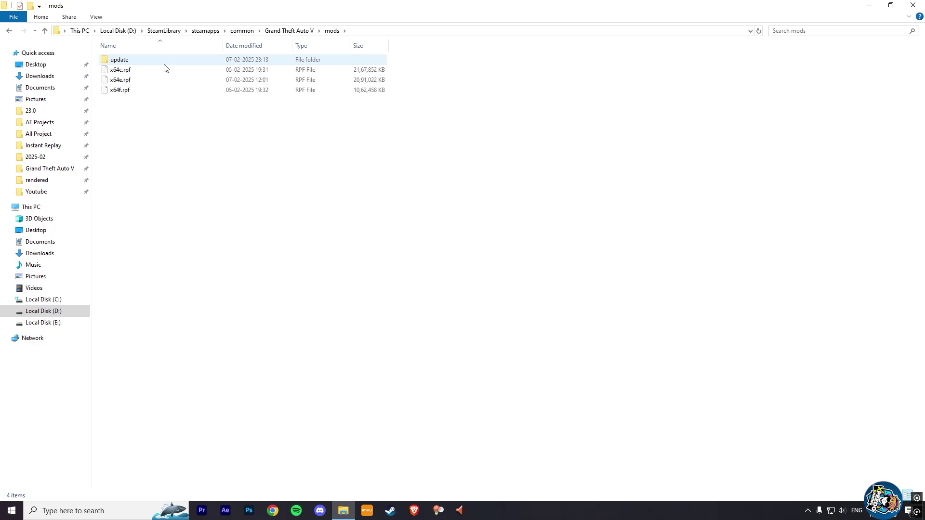
pyautogui.doubleClick(160, 64)
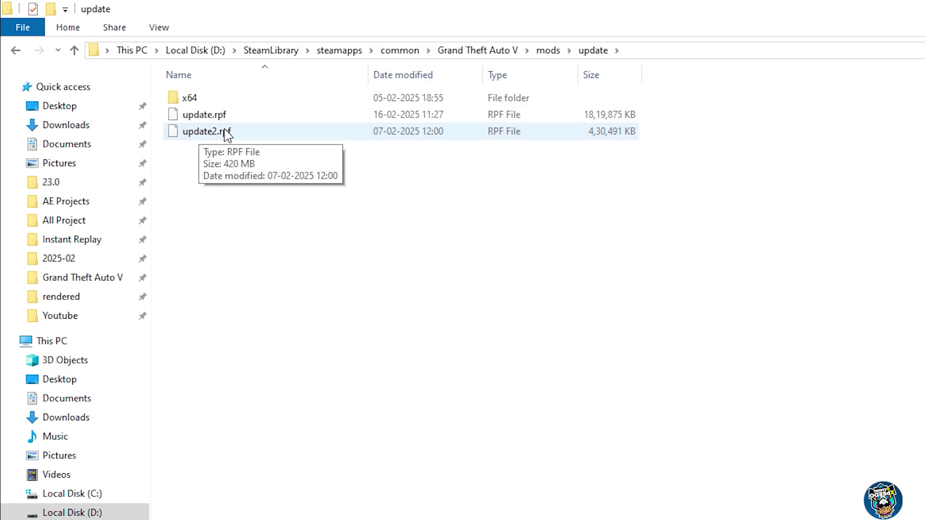
# - Rename update2.rpf to update222.rpf and refresh the folder listing
pyautogui.click(412, 131)
pyautogui.rightClick(411, 131)
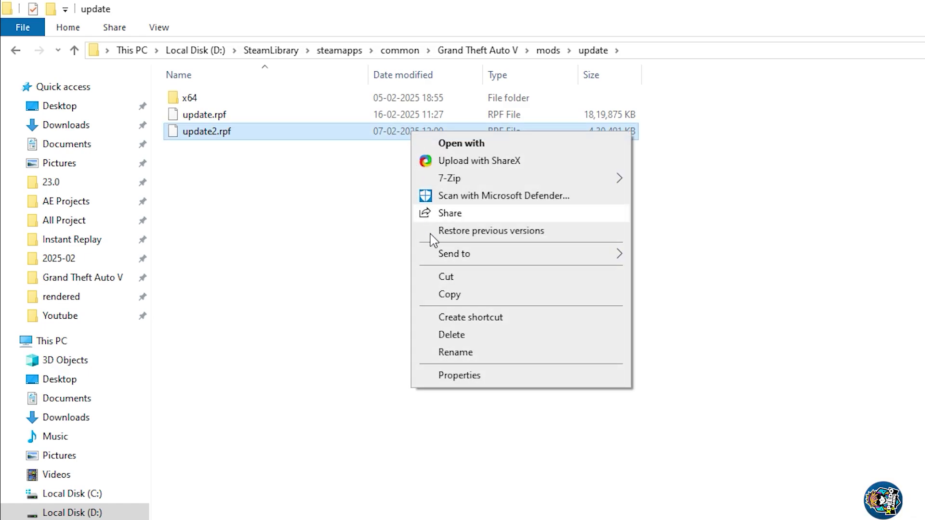
pyautogui.click(455, 352)
pyautogui.click(217, 132)
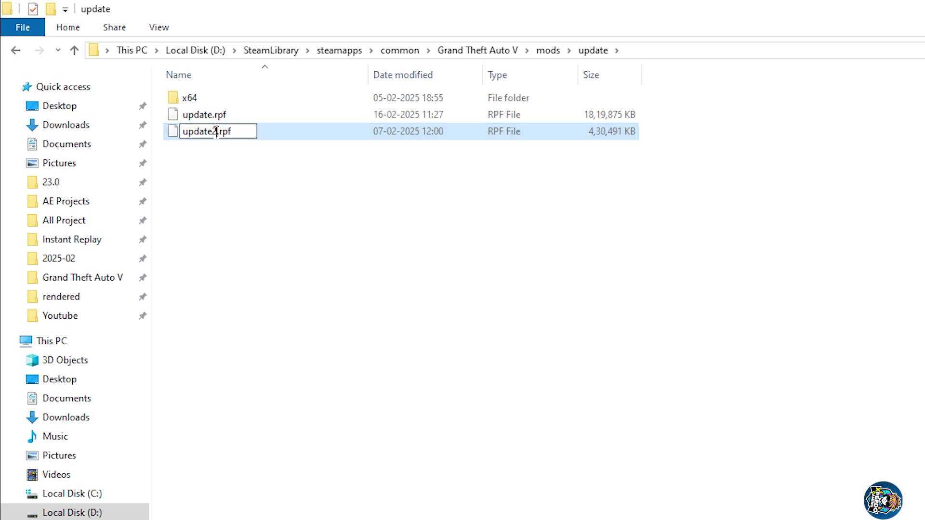
pyautogui.write('22')
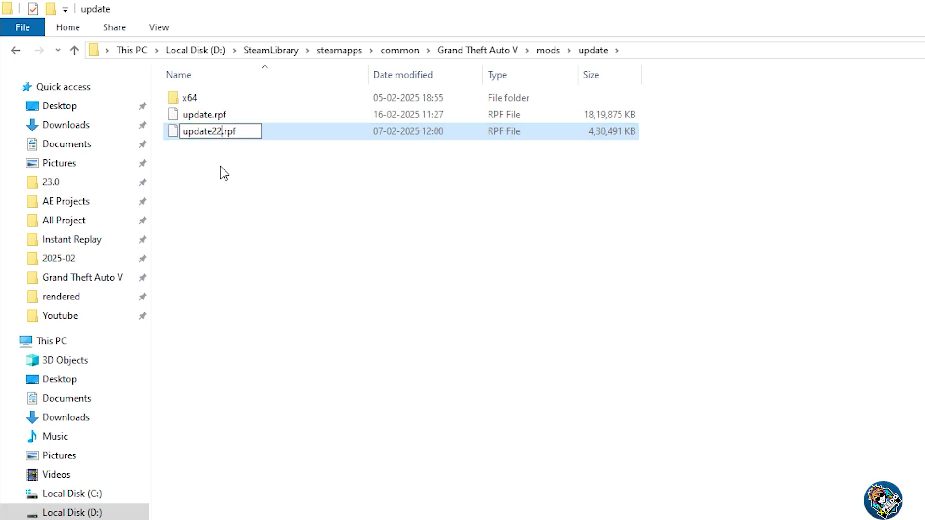
pyautogui.press('Return')
pyautogui.rightClick(221, 171)
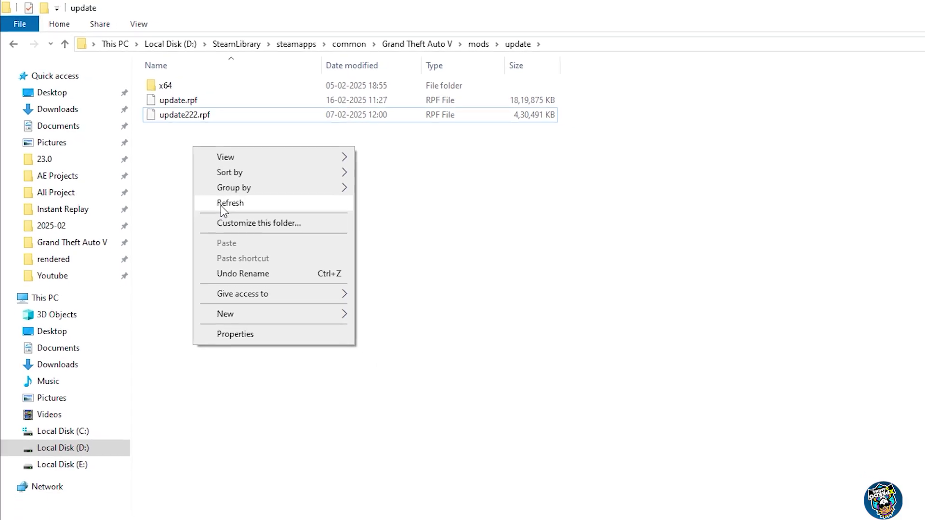
pyautogui.click(246, 227)
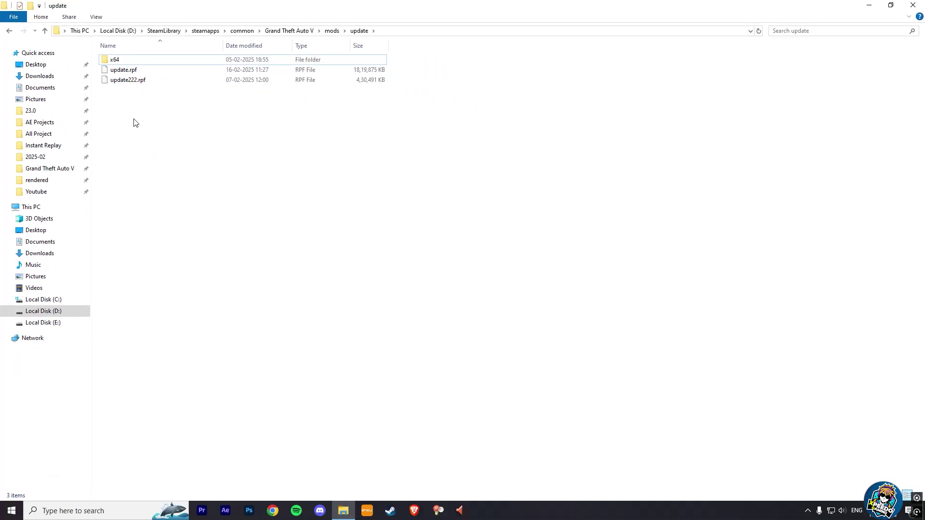
# - Browse x64\dlcpacks to review the DLC pack folders, then return to the Grand Theft Auto V folder
pyautogui.doubleClick(173, 59)
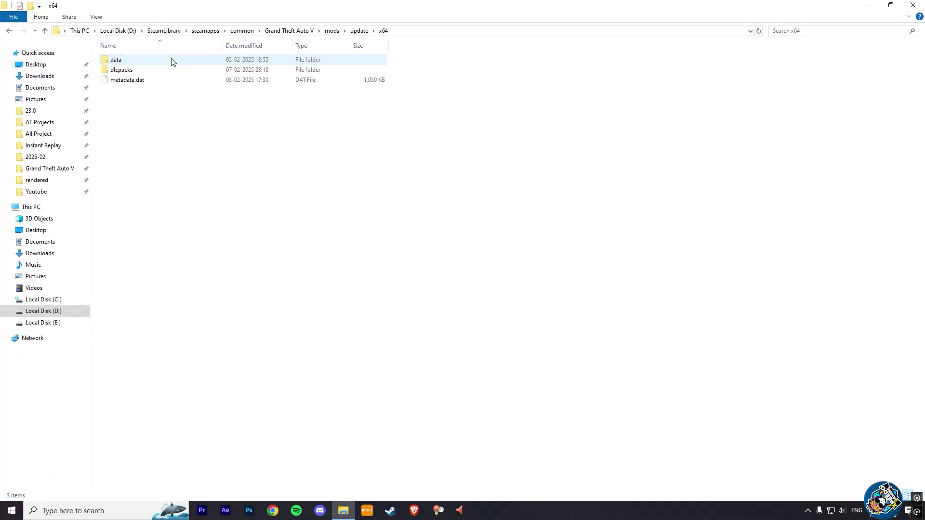
pyautogui.doubleClick(167, 70)
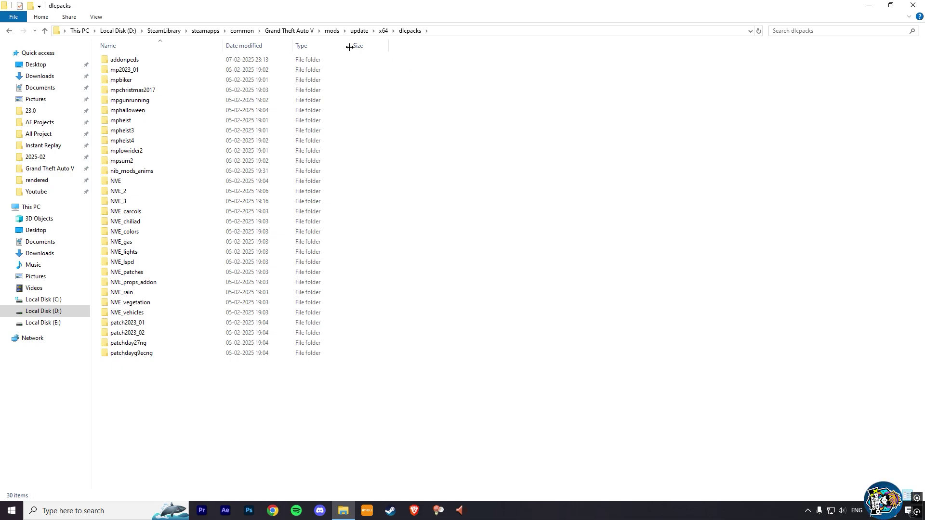
pyautogui.click(50, 170)
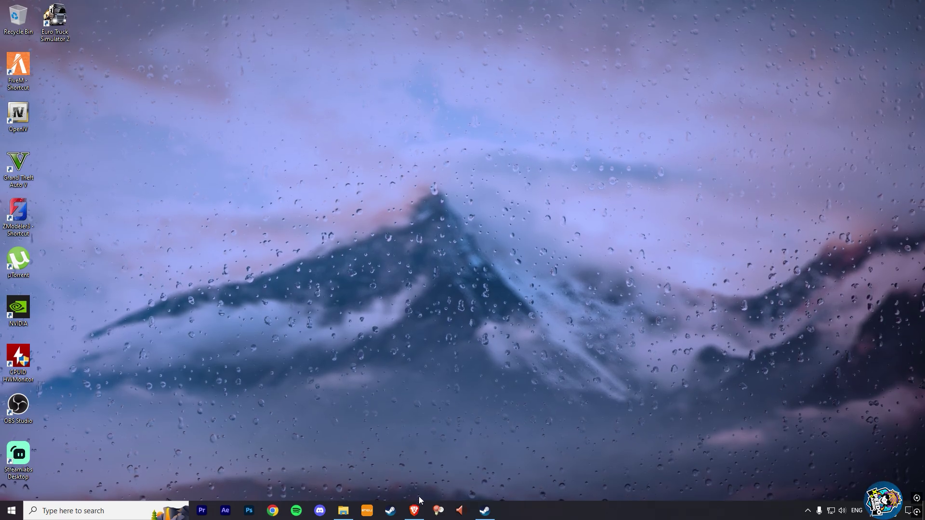
# - Scroll the gta5-mods.com vehicle listings in Brave and go to page 2
pyautogui.click(415, 509)
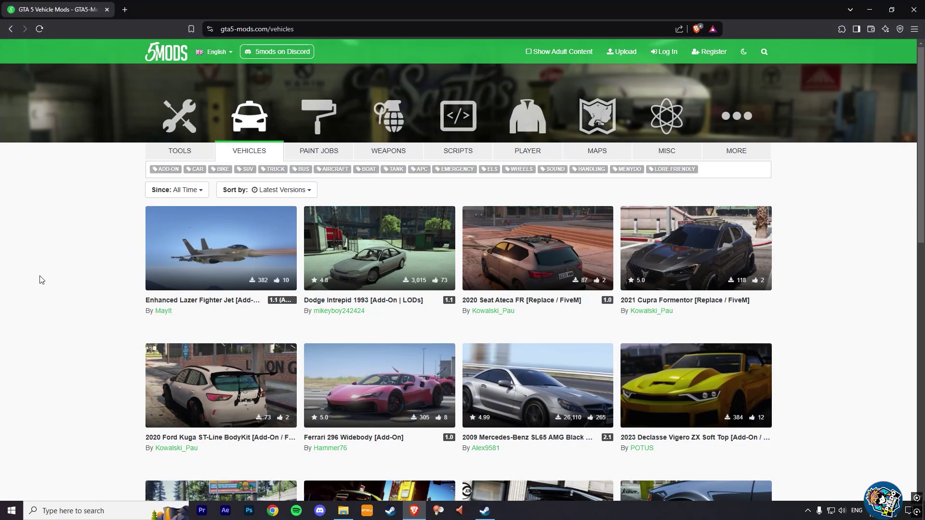
pyautogui.scroll(-6, 43, 258)
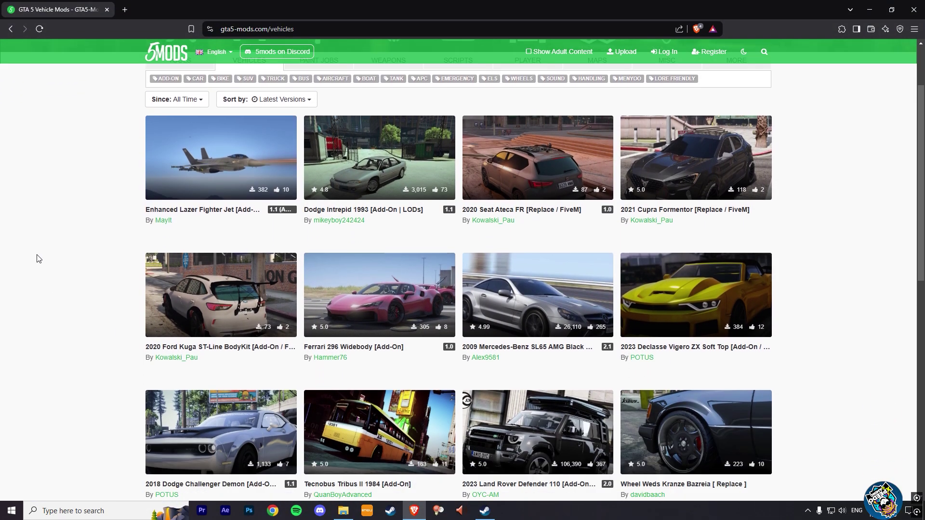
pyautogui.scroll(-3, 40, 258)
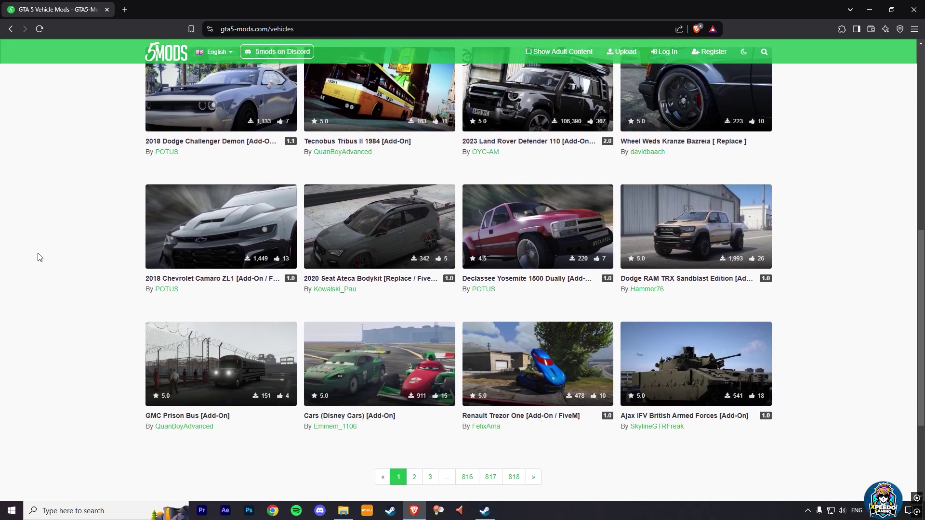
pyautogui.scroll(-2, 39, 258)
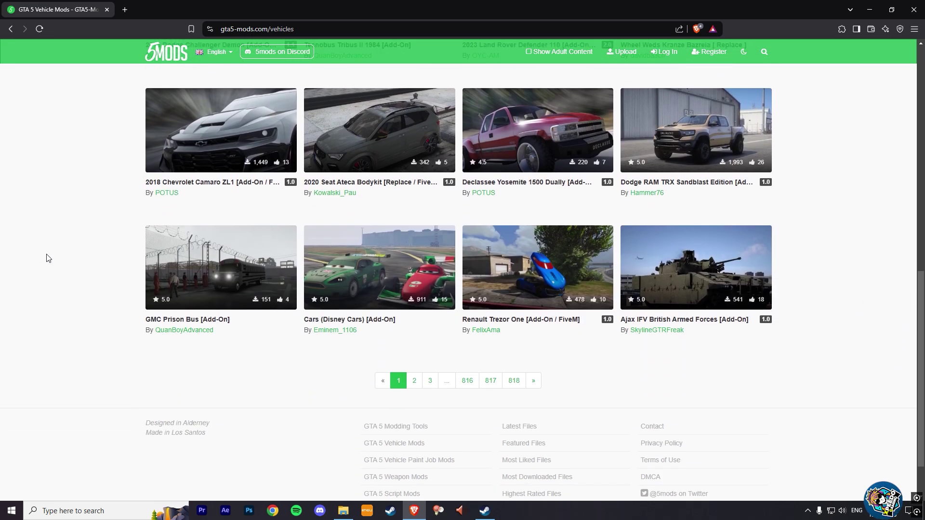
pyautogui.click(413, 380)
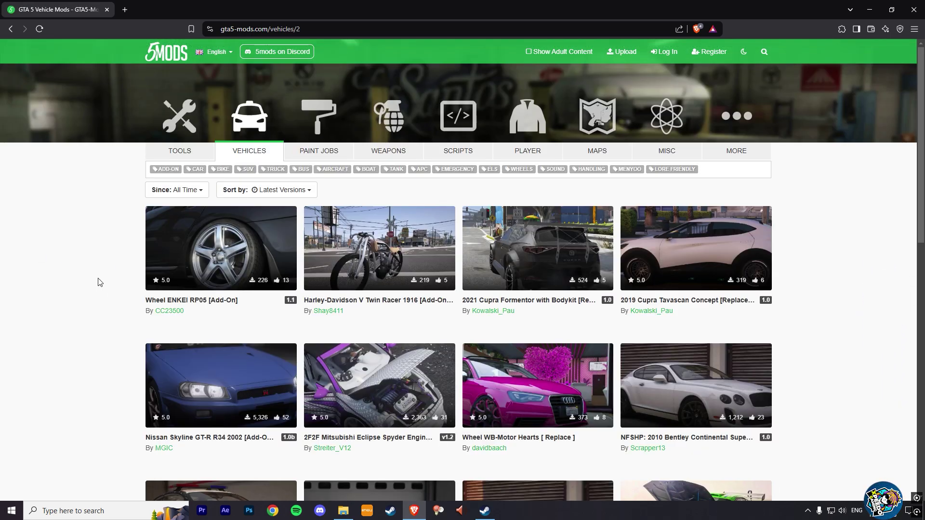
pyautogui.scroll(-8, 99, 260)
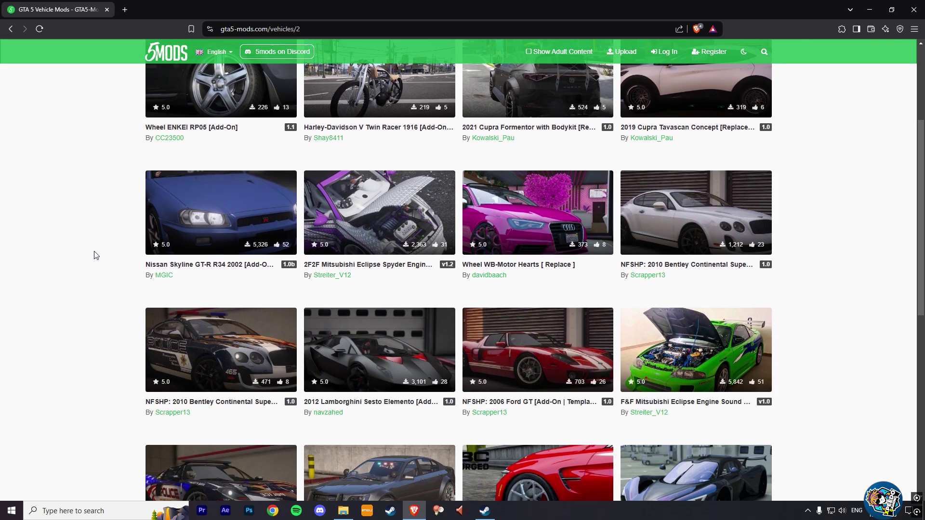
pyautogui.scroll(-4, 96, 254)
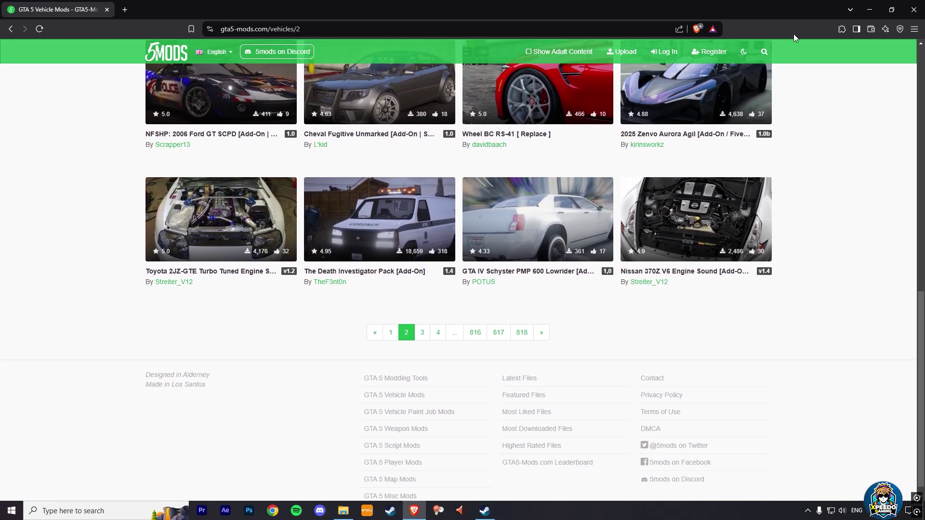
pyautogui.scroll(3, 818, 166)
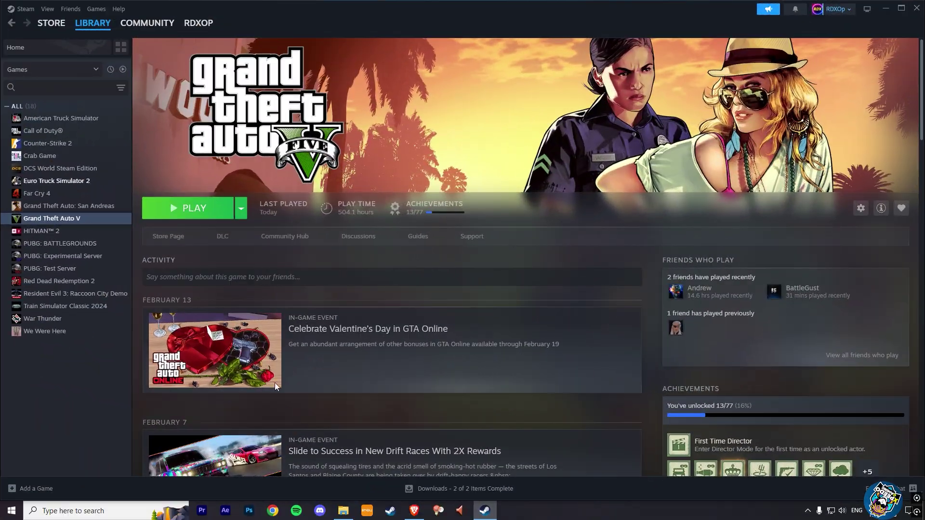
pyautogui.rightClick(106, 218)
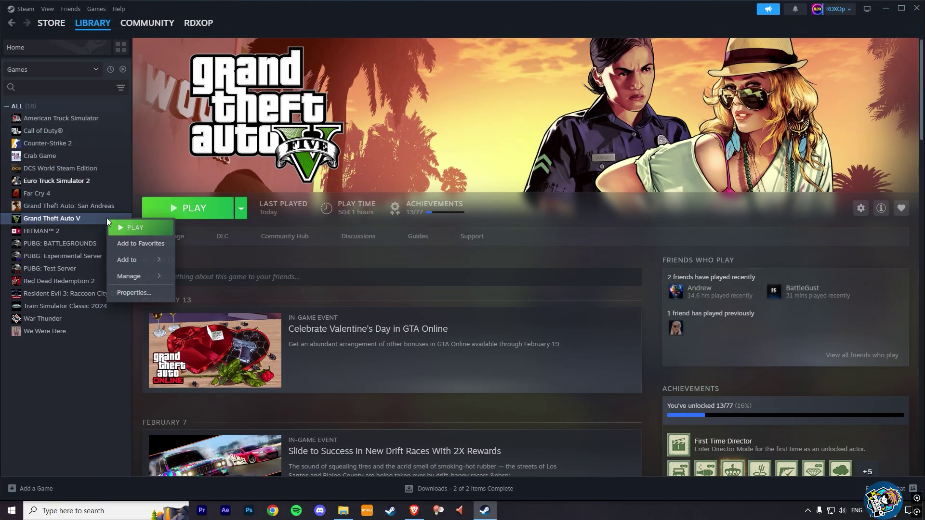
pyautogui.click(133, 293)
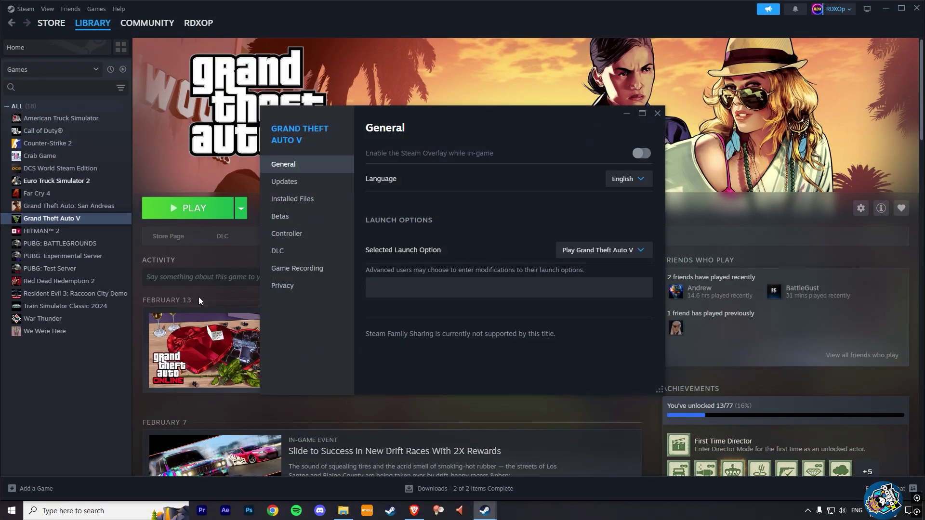
pyautogui.click(308, 204)
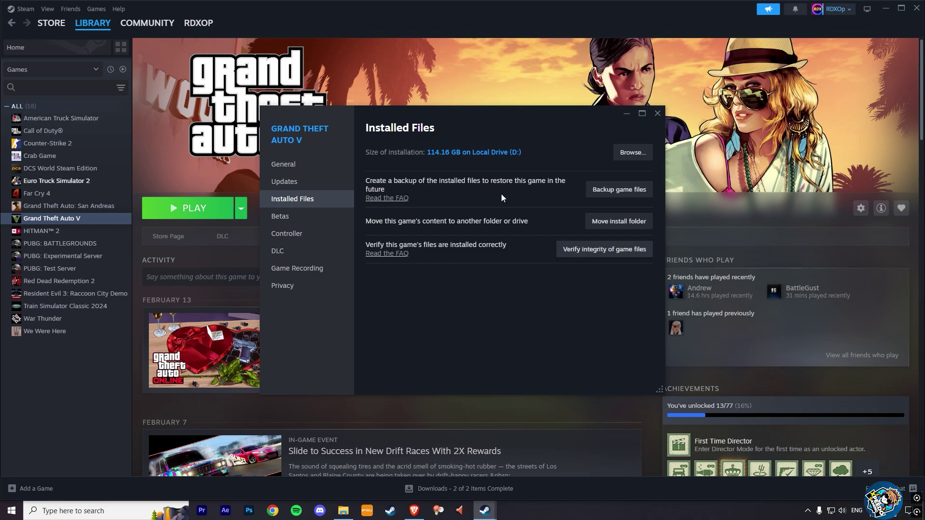
pyautogui.click(658, 115)
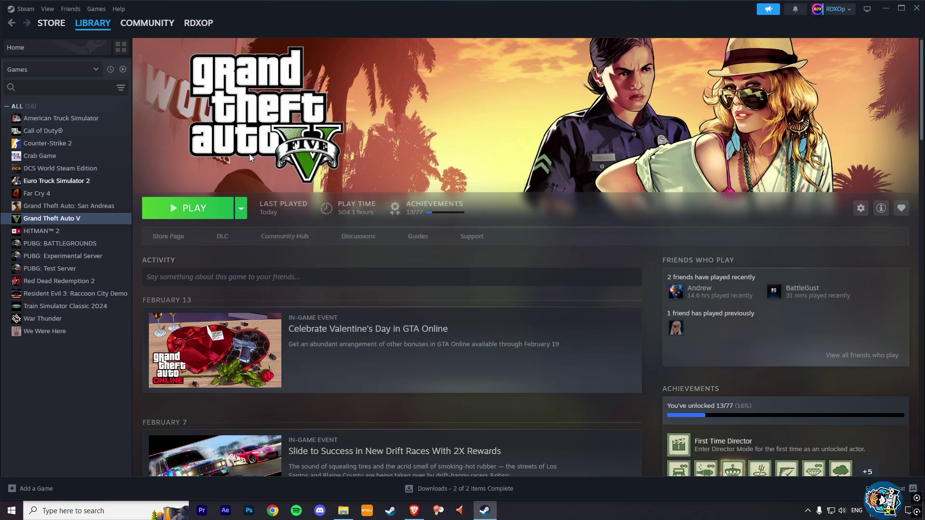